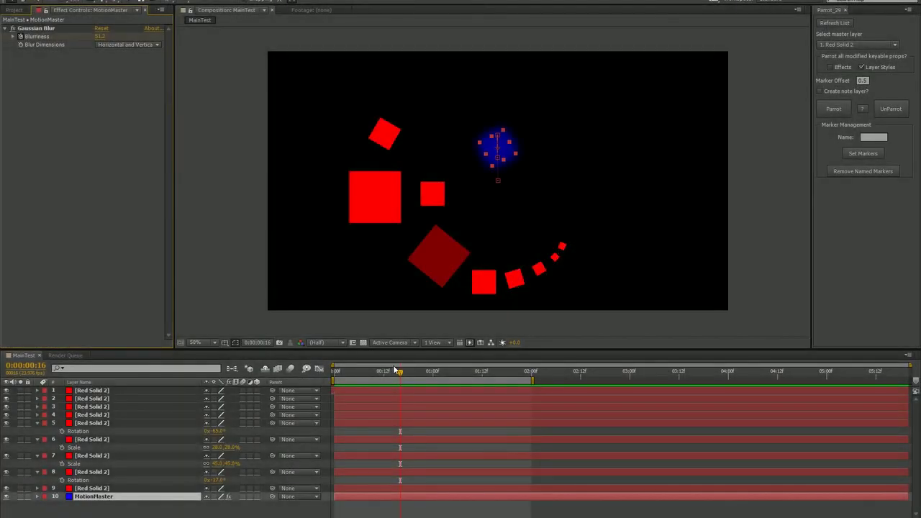
# Step: Examine the MotionMaster layer's animation and its keyframed Gaussian Blur, Transform and Outer Glow properties
pyautogui.moveTo(340, 371); pyautogui.dragTo(403, 325)
pyautogui.press('Home')
pyautogui.press('u')
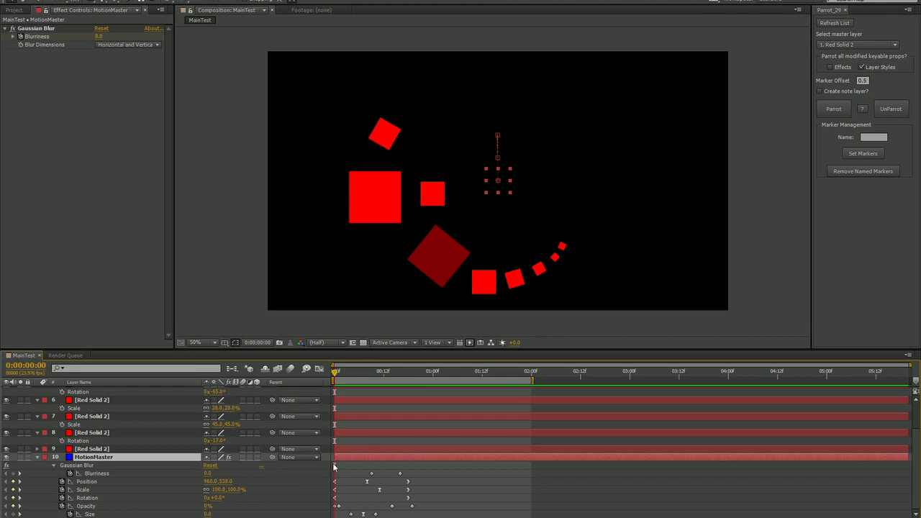
pyautogui.click(38, 458)
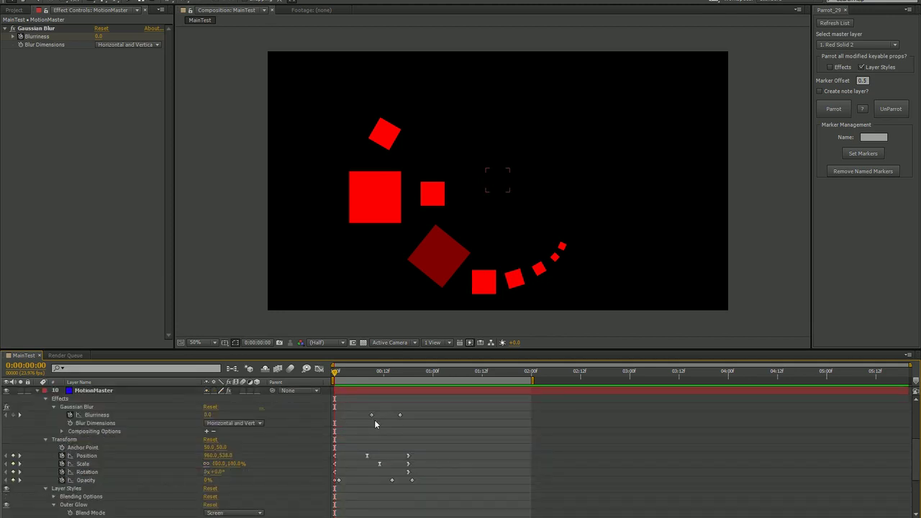
pyautogui.scroll(-4, 148, 489)
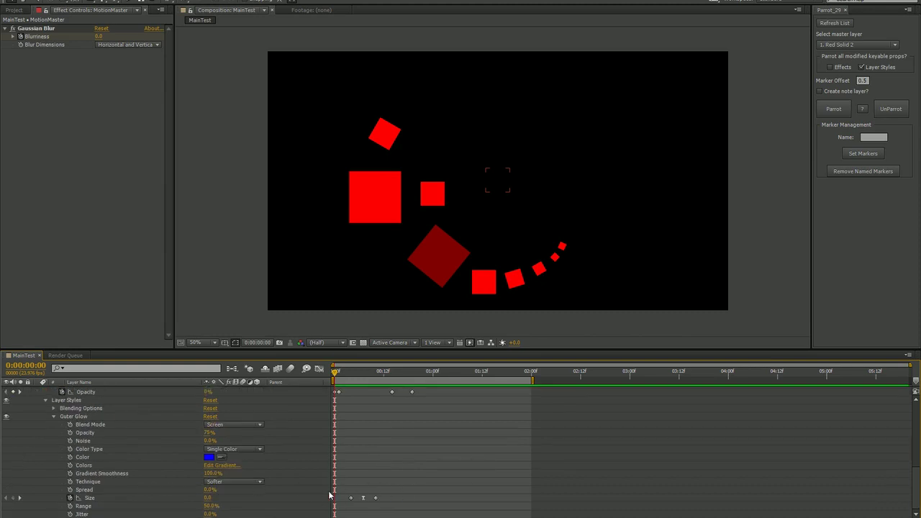
pyautogui.scroll(6, 327, 498)
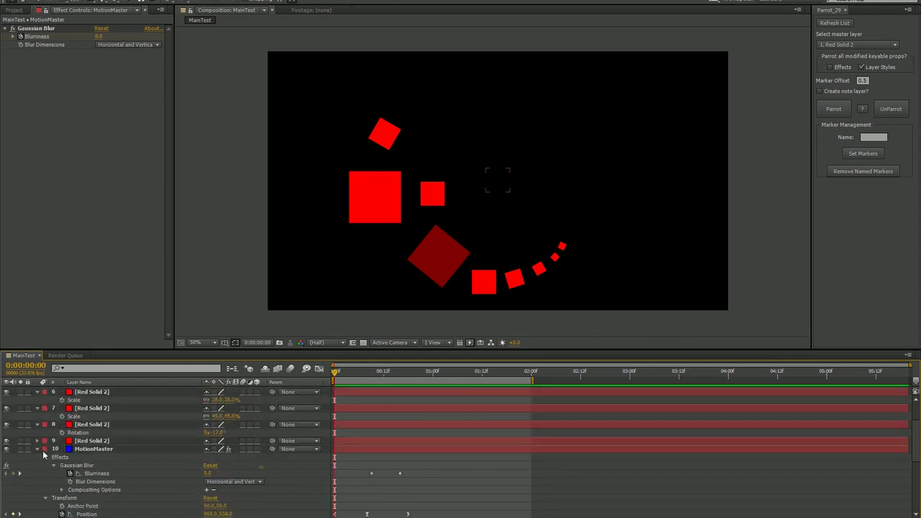
pyautogui.click(38, 449)
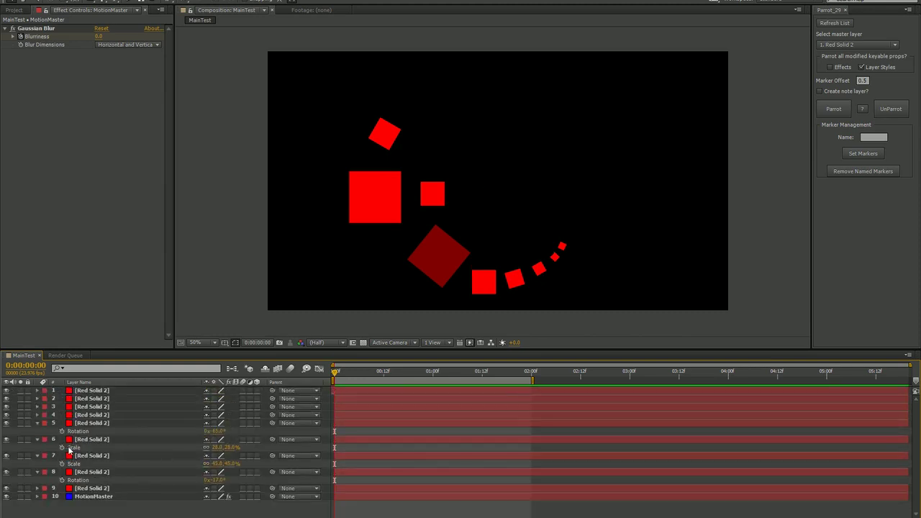
# Step: Select all nine Red Solid 2 layers, refresh the Parrot layer list and choose MotionMaster as the master layer
pyautogui.click(92, 496)
pyautogui.click(98, 489)
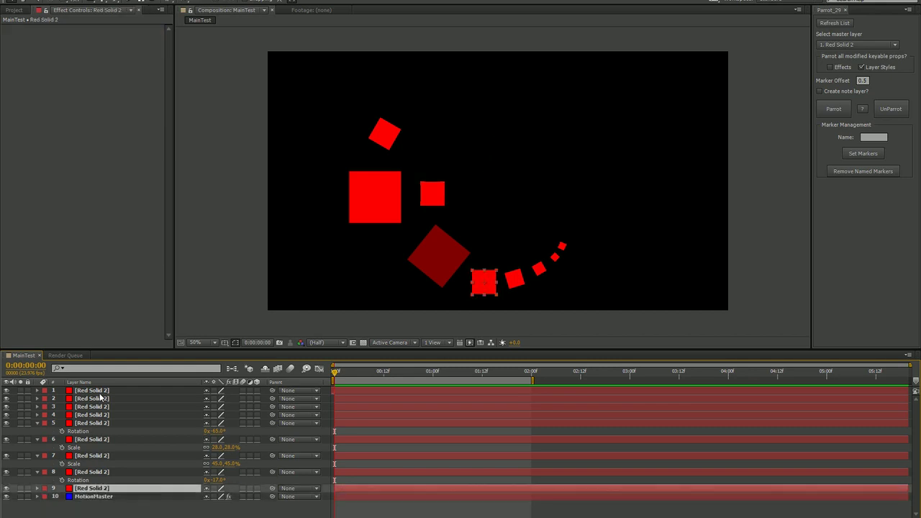
pyautogui.keyDown('shift'); pyautogui.click(100, 393); pyautogui.keyUp('shift')
pyautogui.click(830, 23)
pyautogui.click(829, 46)
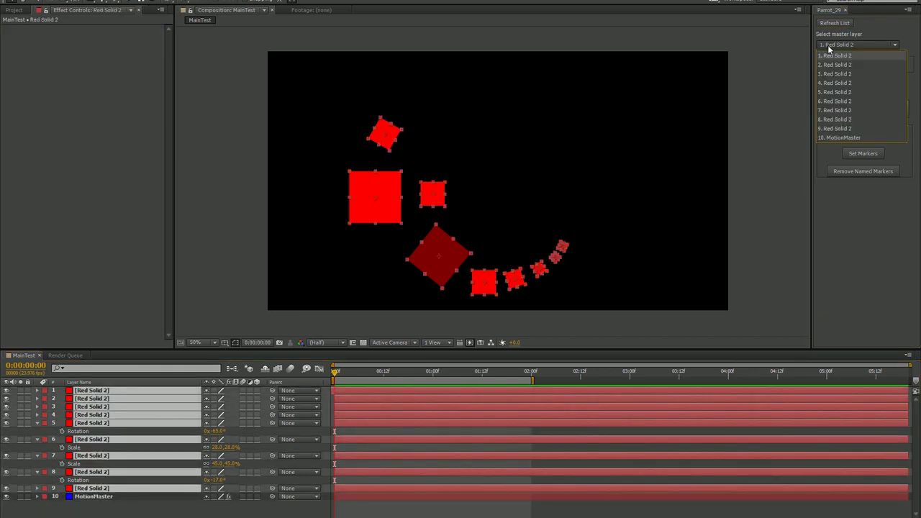
pyautogui.click(832, 138)
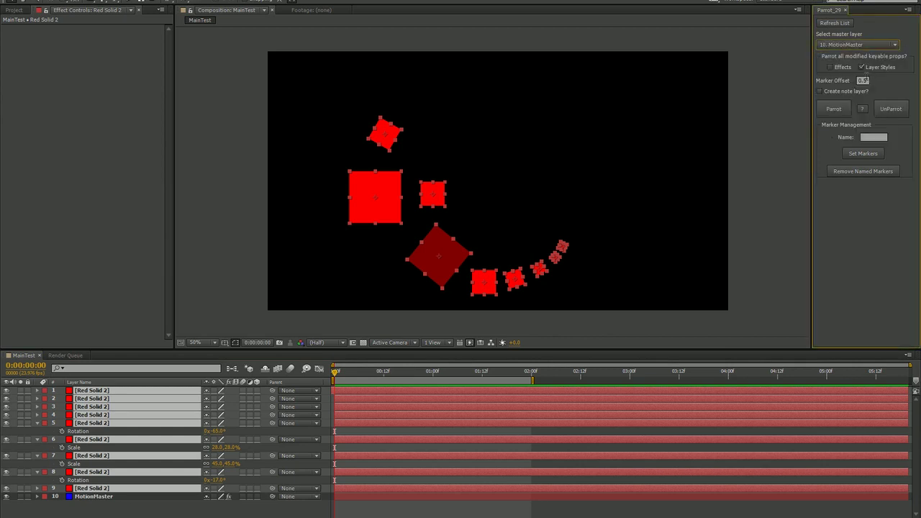
# Step: Parrot the selected red solids to MotionMaster with a marker offset of 0 and Layer Styles excluded
pyautogui.click(866, 80)
pyautogui.write('0')
pyautogui.press('Tab')
pyautogui.click(861, 67)
pyautogui.click(834, 108)
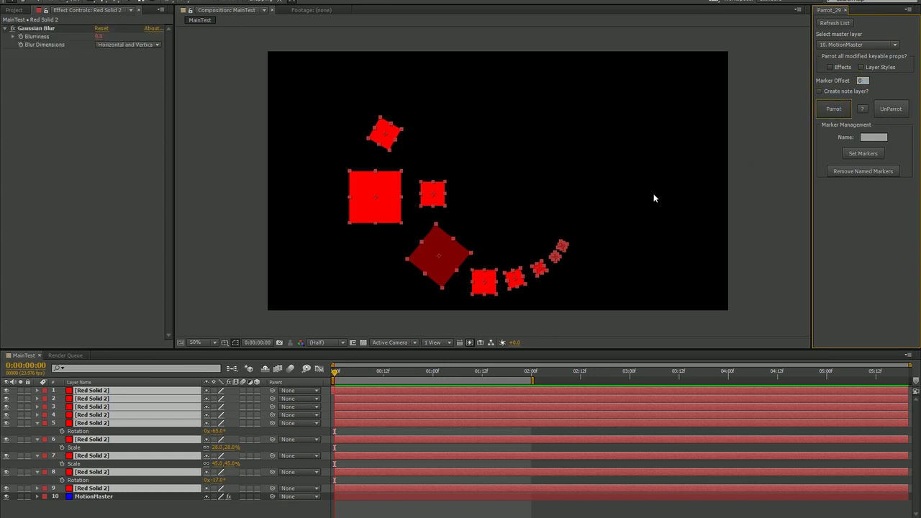
# Step: Move to frame 6 and reposition the red squares in the composition
pyautogui.moveTo(341, 374)
pyautogui.mouseDown()
pyautogui.moveTo(439, 370)
pyautogui.moveTo(359, 371)
pyautogui.mouseUp()
pyautogui.scroll(1, 360, 412)
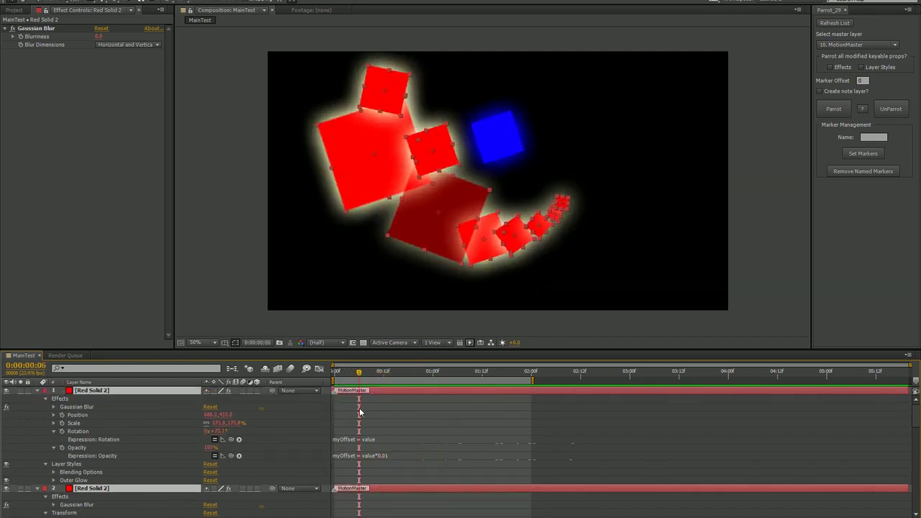
pyautogui.moveTo(418, 229); pyautogui.dragTo(392, 240)
pyautogui.click(430, 243)
pyautogui.moveTo(487, 250); pyautogui.dragTo(477, 233)
# Step: Adjust the scale, rotation and opacity of the Red Solid 2 on layer 9, checking the motion at frame 4
pyautogui.scroll(-10, 245, 456)
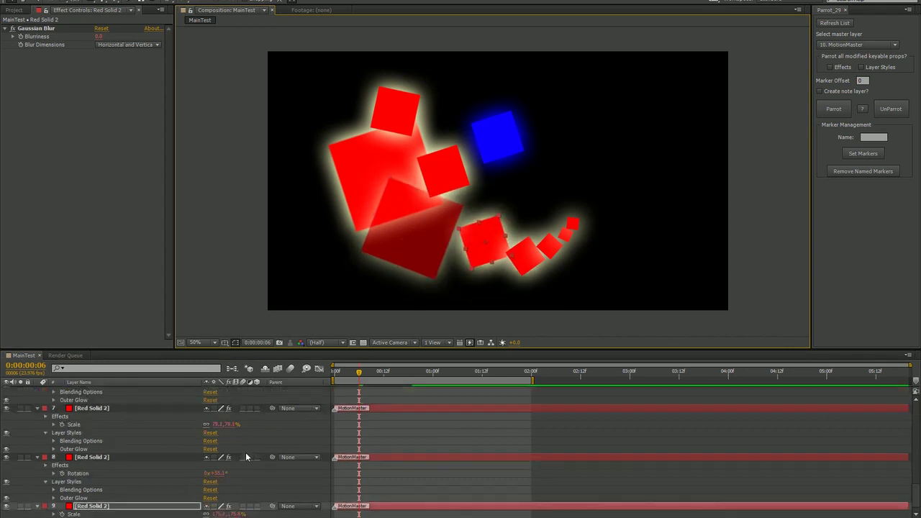
pyautogui.scroll(-1, 229, 505)
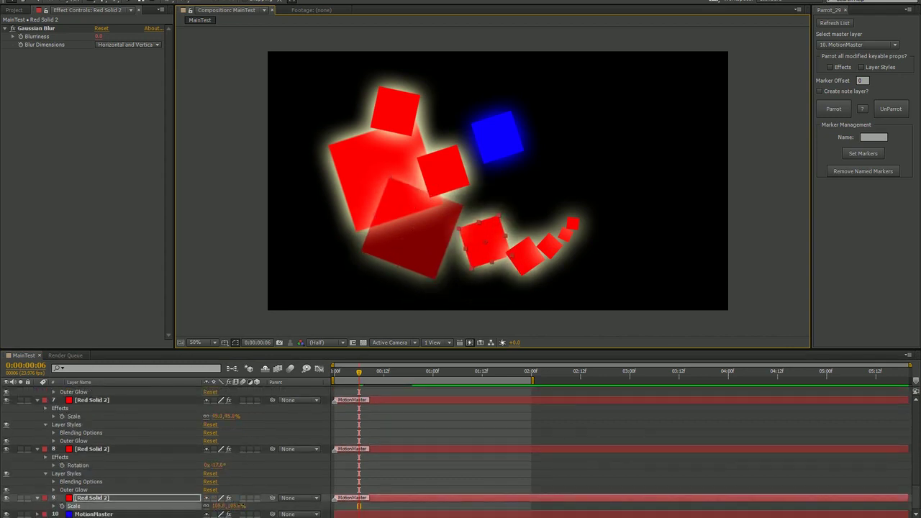
pyautogui.moveTo(220, 506); pyautogui.dragTo(187, 506)
pyautogui.press('r')
pyautogui.press('t')
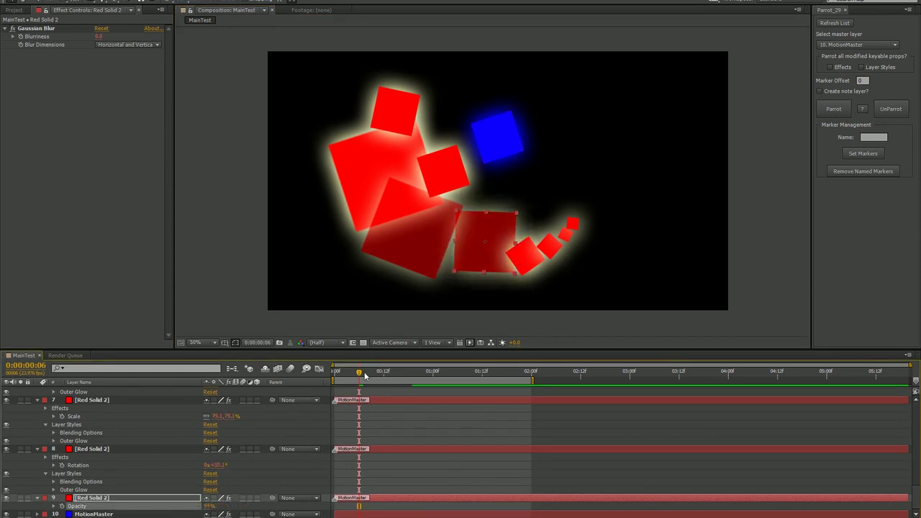
pyautogui.moveTo(363, 374)
pyautogui.mouseDown()
pyautogui.moveTo(438, 374)
pyautogui.moveTo(350, 373)
pyautogui.mouseUp()
# Step: Examine the expressions on layer 7's blur, transform and glow size properties
pyautogui.click(82, 402)
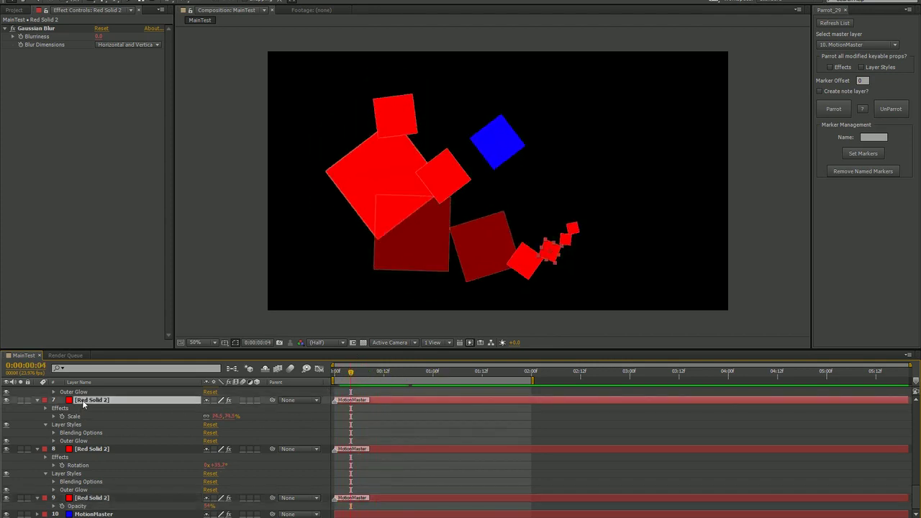
pyautogui.press('e')
pyautogui.press('e')
pyautogui.scroll(-2, 401, 408)
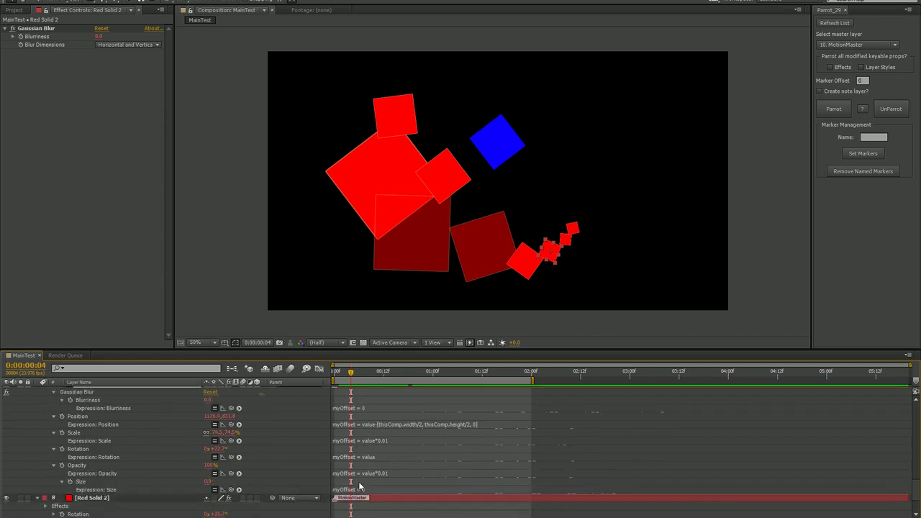
pyautogui.scroll(1, 81, 417)
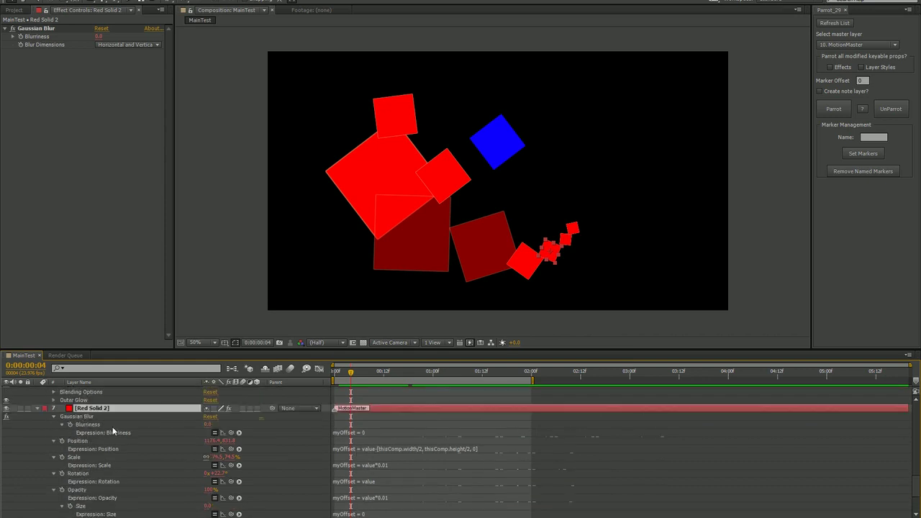
pyautogui.scroll(-1, 118, 473)
pyautogui.scroll(1, 118, 471)
pyautogui.click(38, 409)
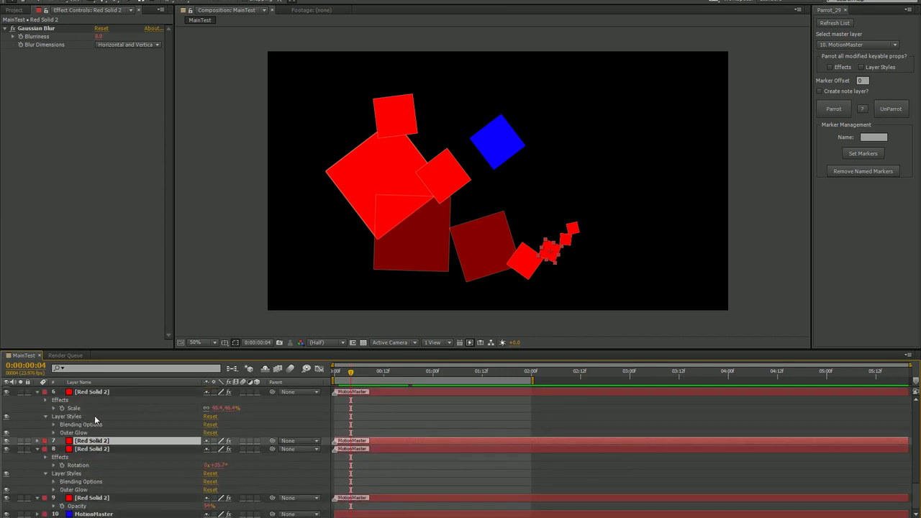
# Step: Collapse all layers' properties and shift the MotionMaster markers on layers 3 to 6 to staggered start times
pyautogui.hotkey('ctrl', 'a')
pyautogui.click(38, 452)
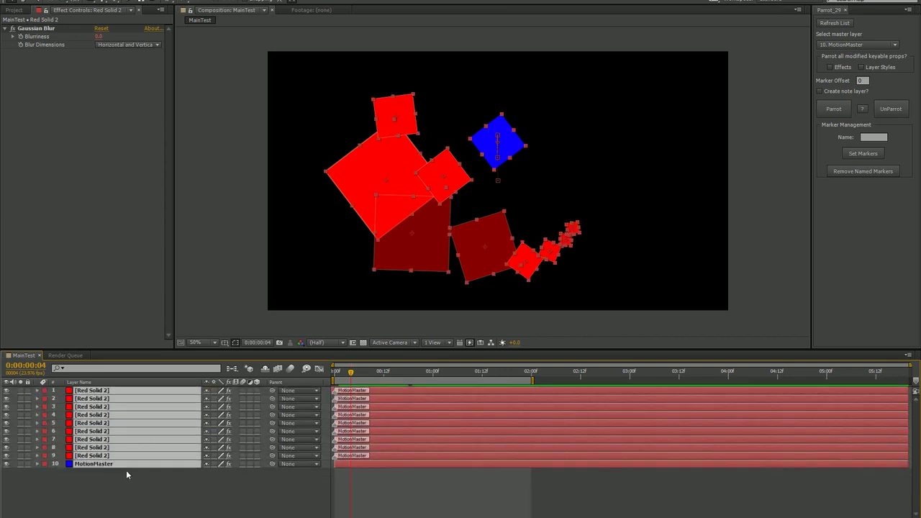
pyautogui.click(124, 487)
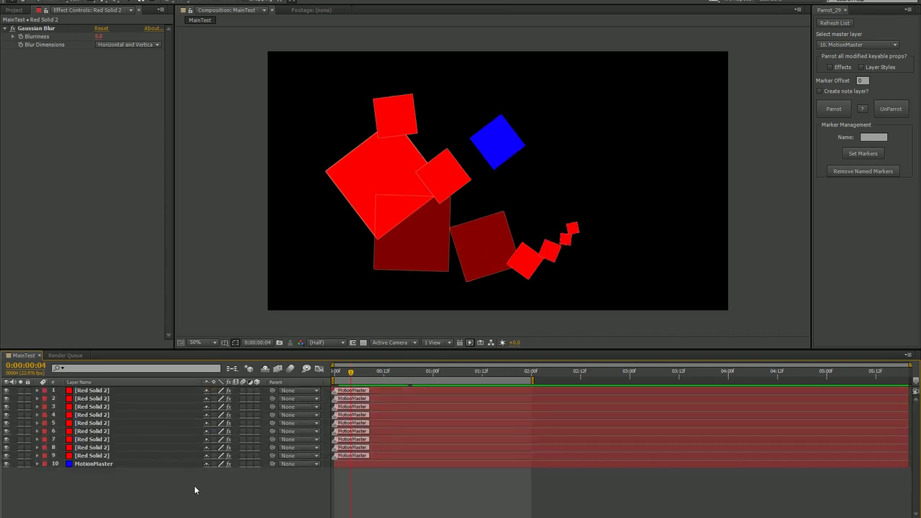
pyautogui.moveTo(335, 431)
pyautogui.mouseDown()
pyautogui.moveTo(356, 417)
pyautogui.moveTo(344, 407)
pyautogui.mouseUp()
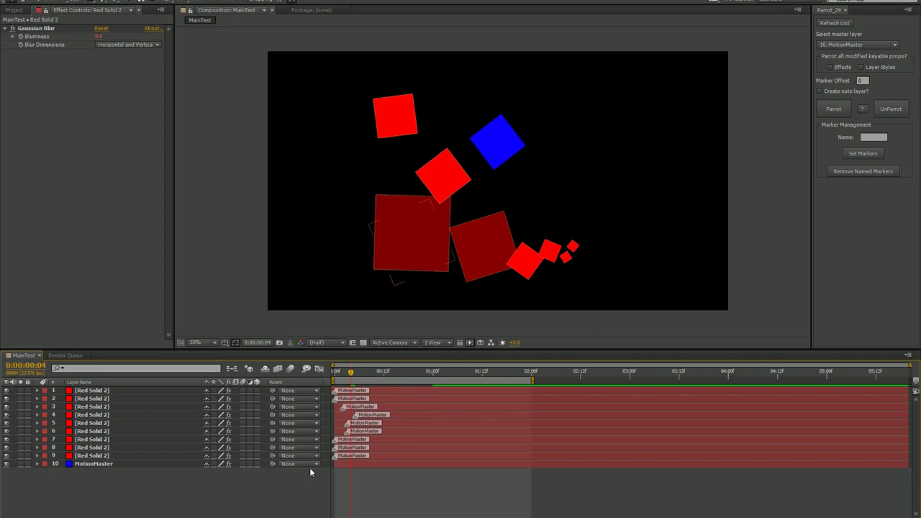
# Step: Review MotionMaster's keyframes and check the staggered motion of the squares around frames 12 and 13
pyautogui.click(142, 463)
pyautogui.press('u')
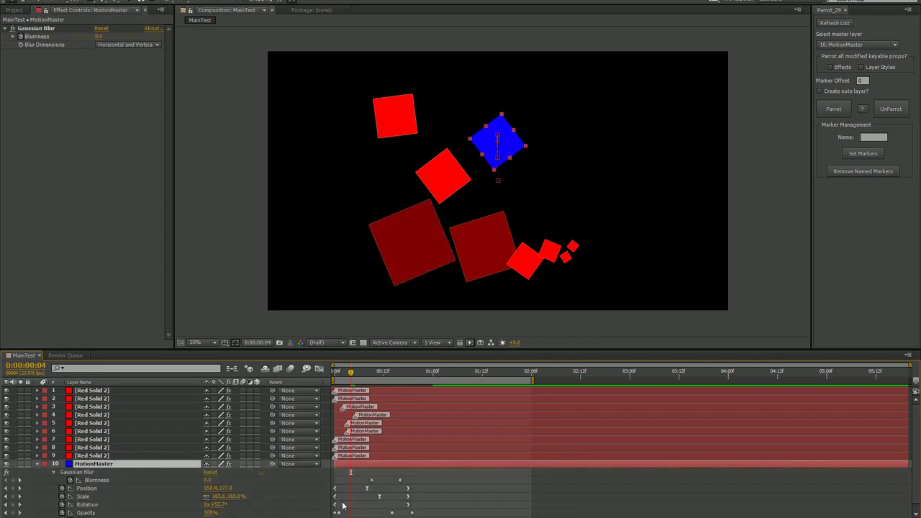
pyautogui.moveTo(353, 470); pyautogui.dragTo(411, 496)
pyautogui.click(387, 373)
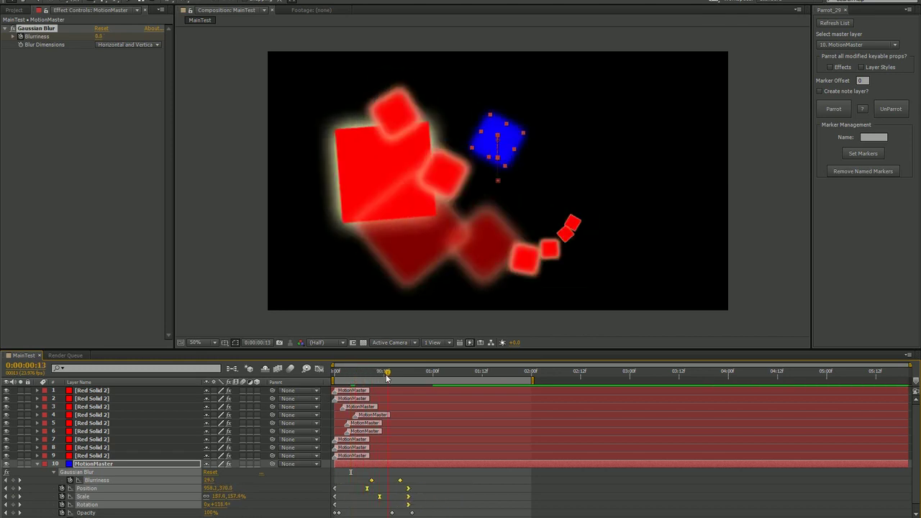
pyautogui.moveTo(386, 377); pyautogui.dragTo(383, 376)
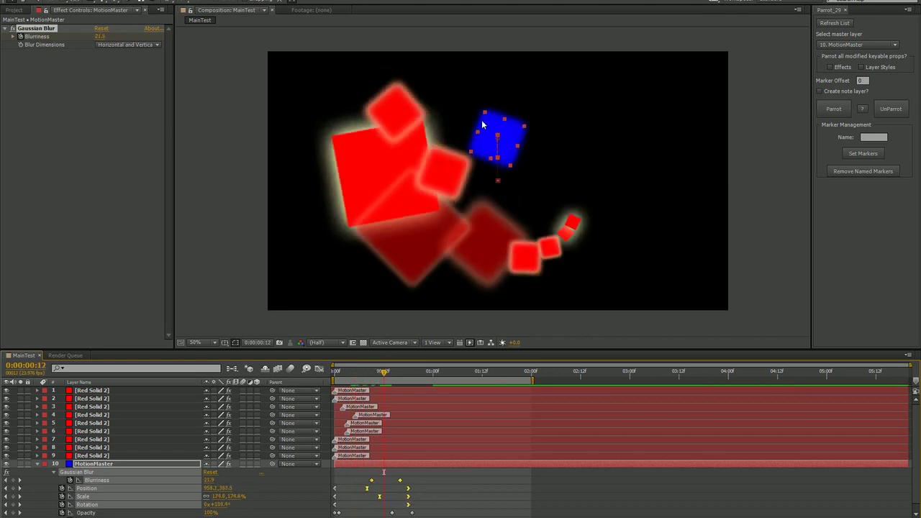
pyautogui.scroll(-1, 100, 493)
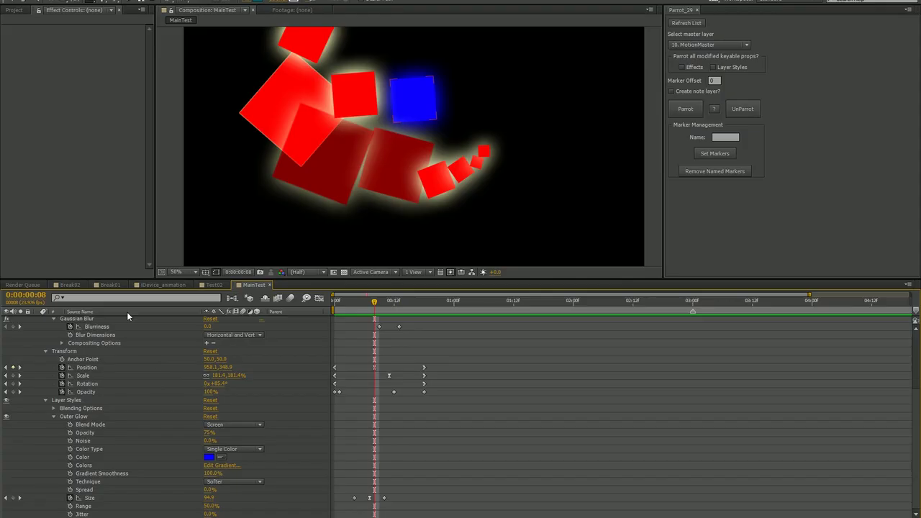
# Step: Parrot all nine Red Solid 2 layers to MotionMaster again with Layer Styles included
pyautogui.scroll(5, 126, 314)
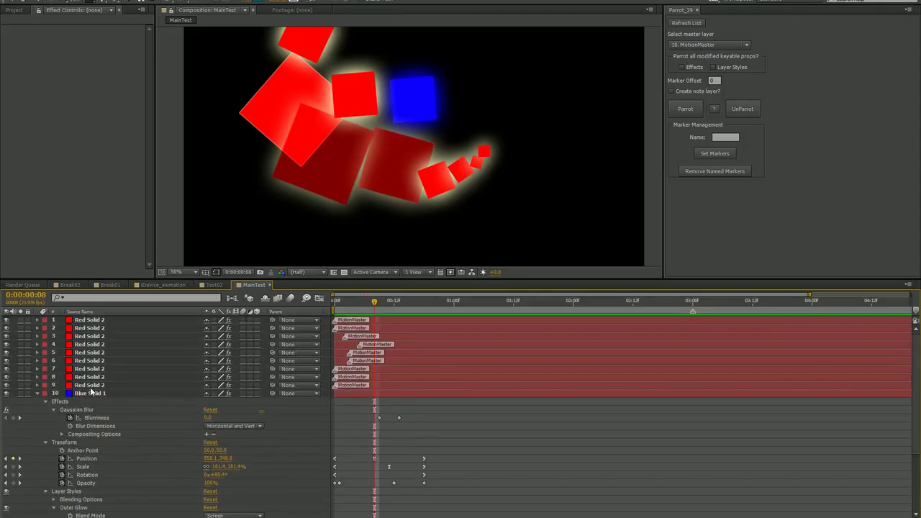
pyautogui.click(90, 387)
pyautogui.keyDown('shift'); pyautogui.click(91, 320); pyautogui.keyUp('shift')
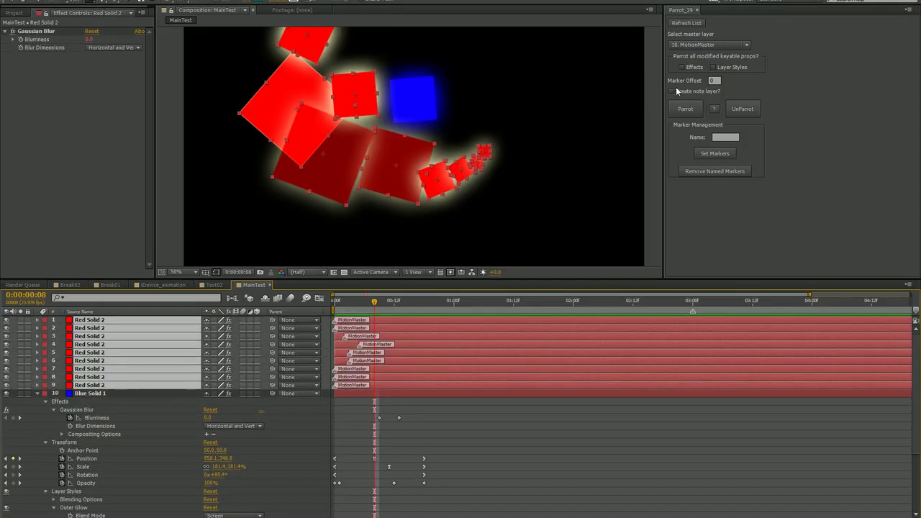
pyautogui.click(712, 66)
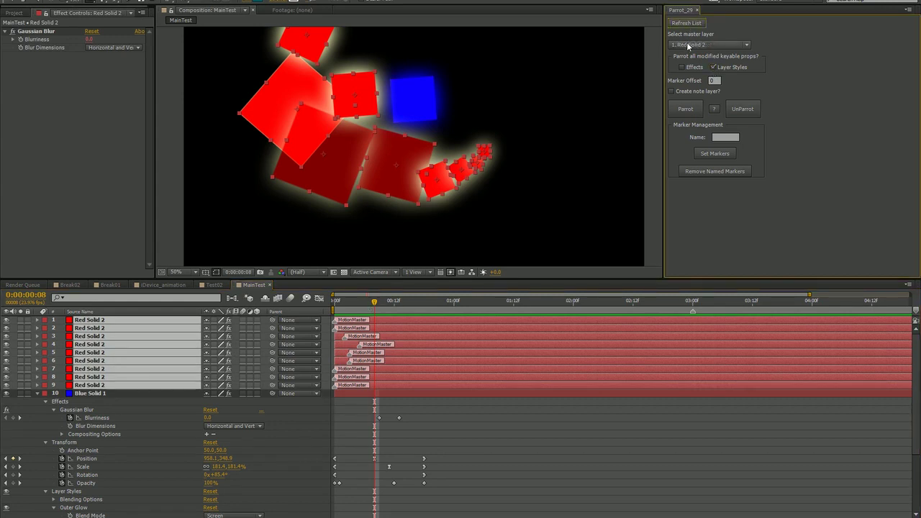
pyautogui.click(688, 44)
pyautogui.click(685, 138)
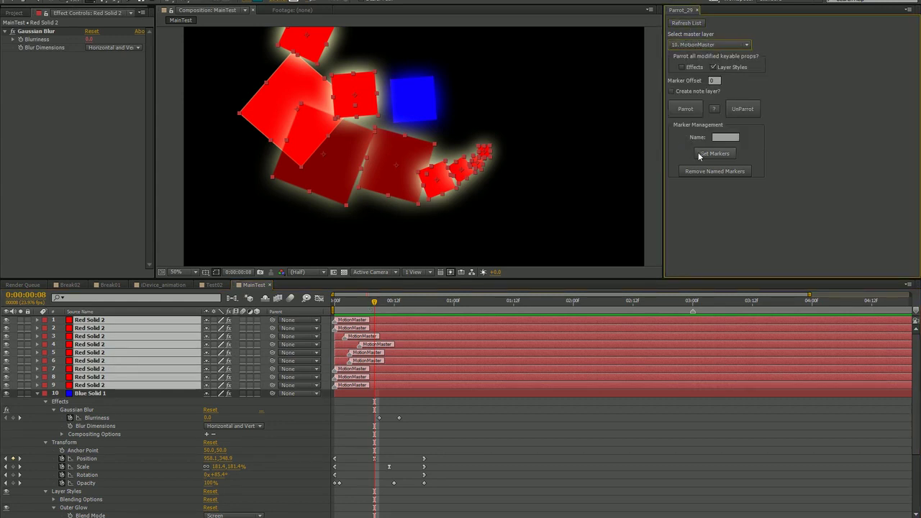
pyautogui.click(685, 109)
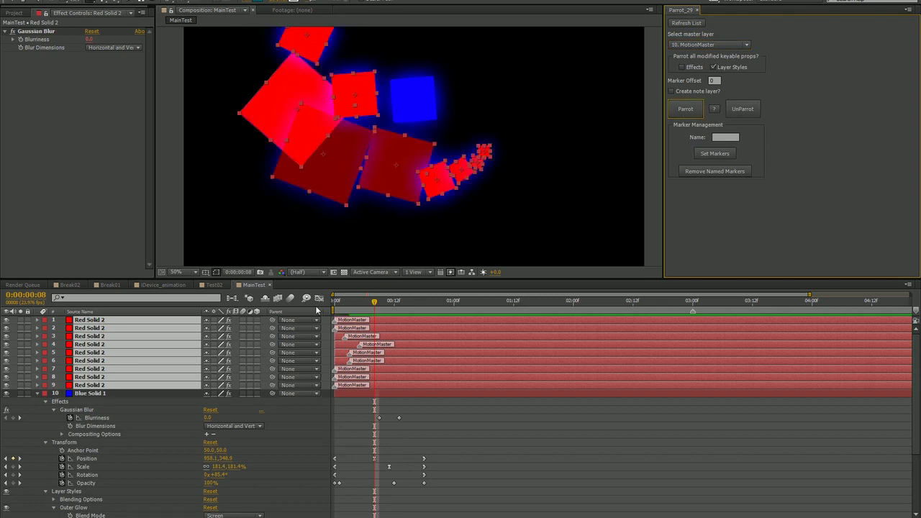
# Step: Draw a rounded rectangle mask over the Blue Solid 1 master layer at frame 14
pyautogui.moveTo(386, 302)
pyautogui.mouseDown()
pyautogui.moveTo(435, 301)
pyautogui.moveTo(404, 301)
pyautogui.mouseUp()
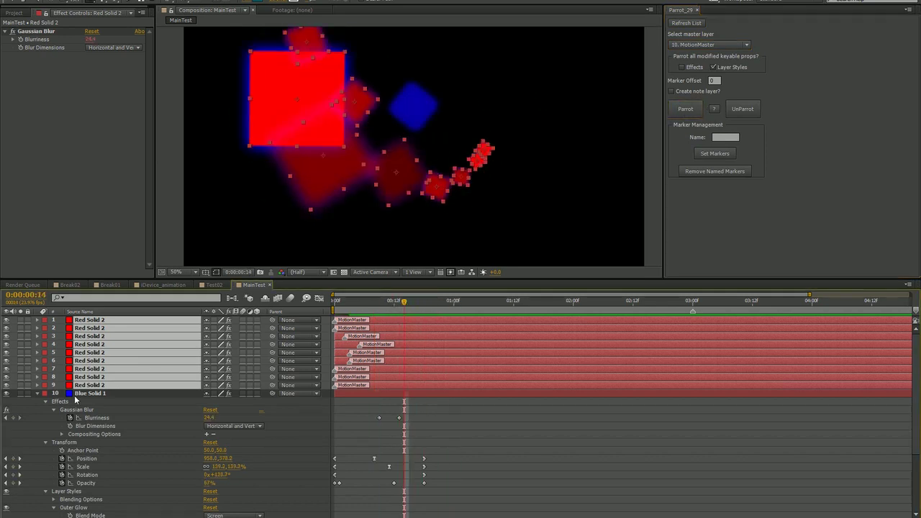
pyautogui.click(80, 395)
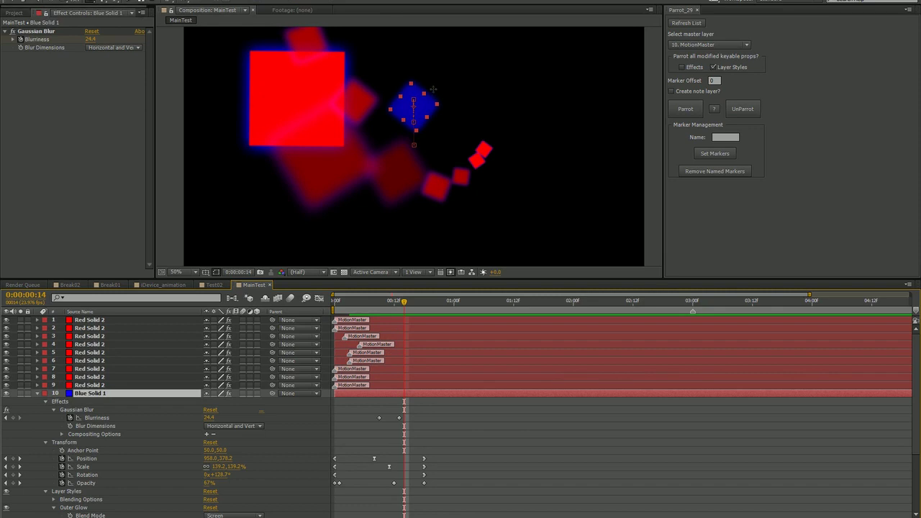
pyautogui.moveTo(396, 70); pyautogui.dragTo(424, 122)
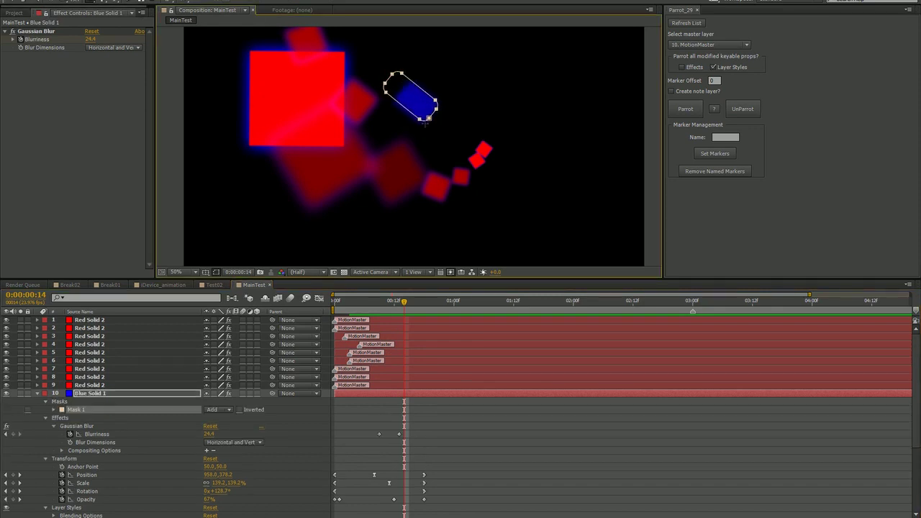
# Step: Enable keyframing on the Mask Path of Mask 1 at frame 14
pyautogui.click(57, 415)
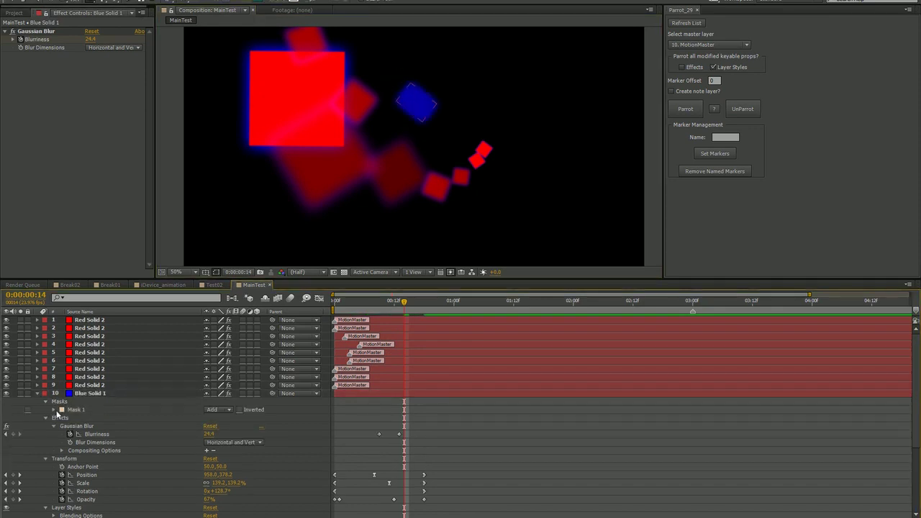
pyautogui.click(53, 411)
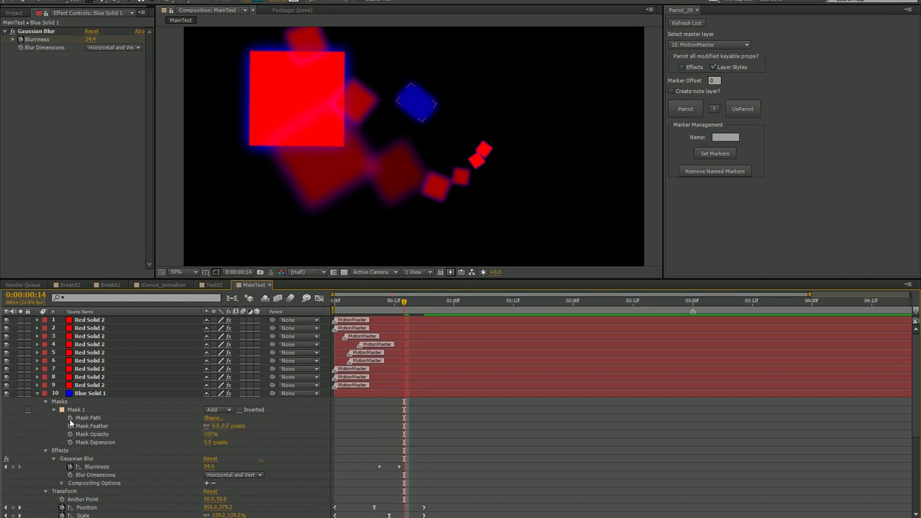
pyautogui.click(73, 417)
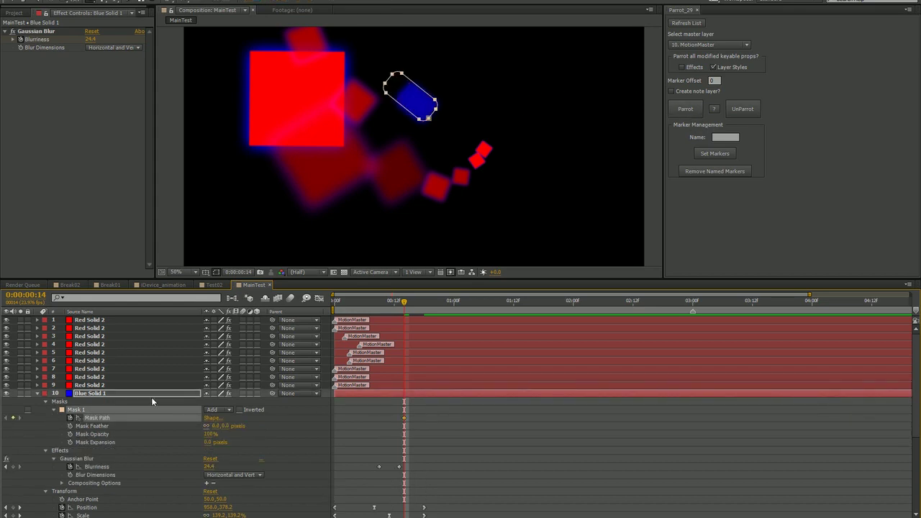
# Step: Parrot all nine Red Solid 2 layers to MotionMaster again so they pick up its animated mask
pyautogui.click(112, 385)
pyautogui.keyDown('shift'); pyautogui.click(109, 320); pyautogui.keyUp('shift')
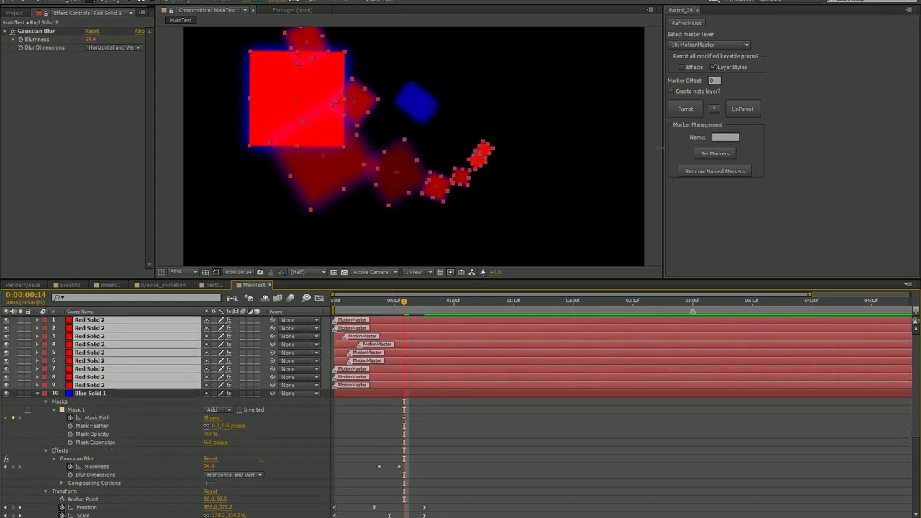
pyautogui.click(685, 109)
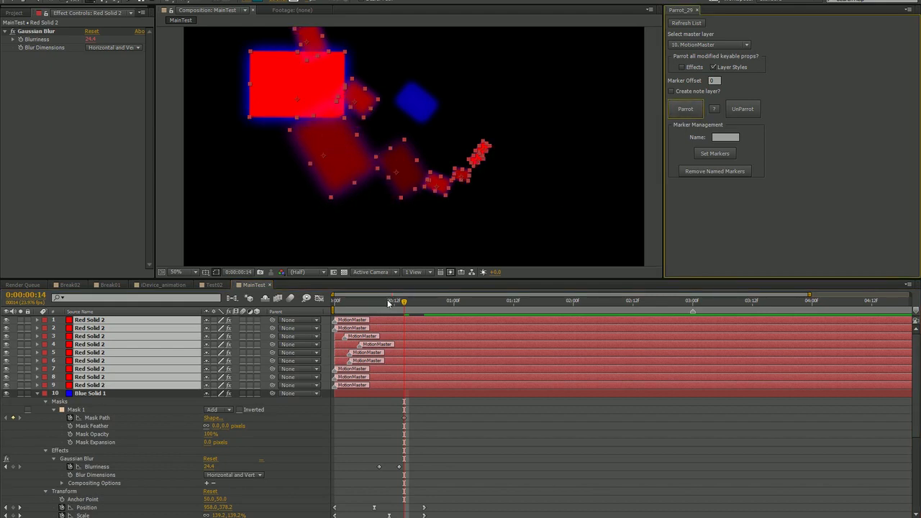
pyautogui.moveTo(403, 302)
pyautogui.mouseDown()
pyautogui.moveTo(483, 303)
pyautogui.moveTo(393, 301)
pyautogui.moveTo(418, 302)
pyautogui.moveTo(404, 302)
pyautogui.mouseUp()
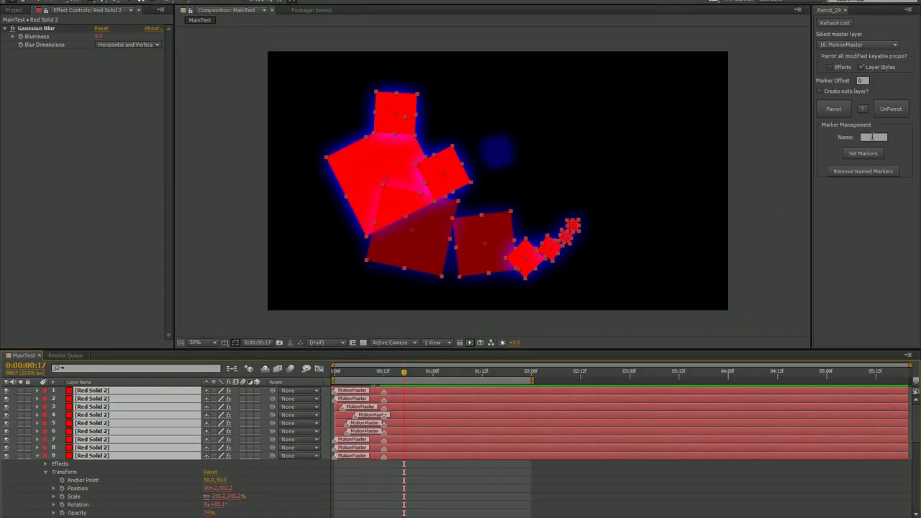
# Step: UnParrot the nine selected Red Solid 2 layers and remove their unnamed markers
pyautogui.click(895, 113)
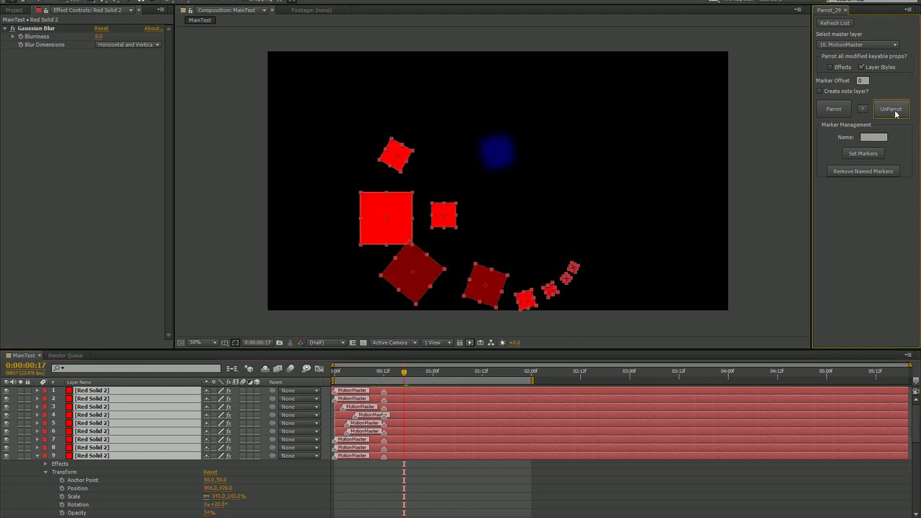
pyautogui.moveTo(404, 372); pyautogui.dragTo(412, 392)
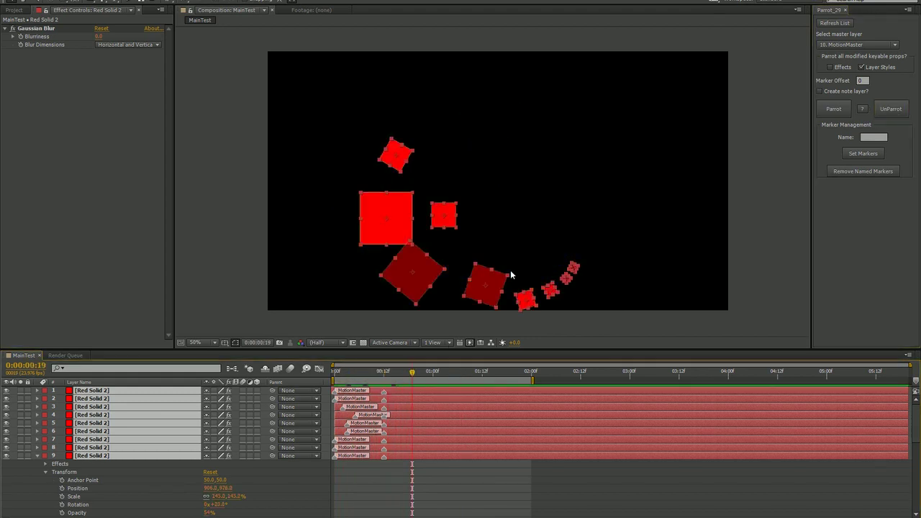
pyautogui.click(852, 171)
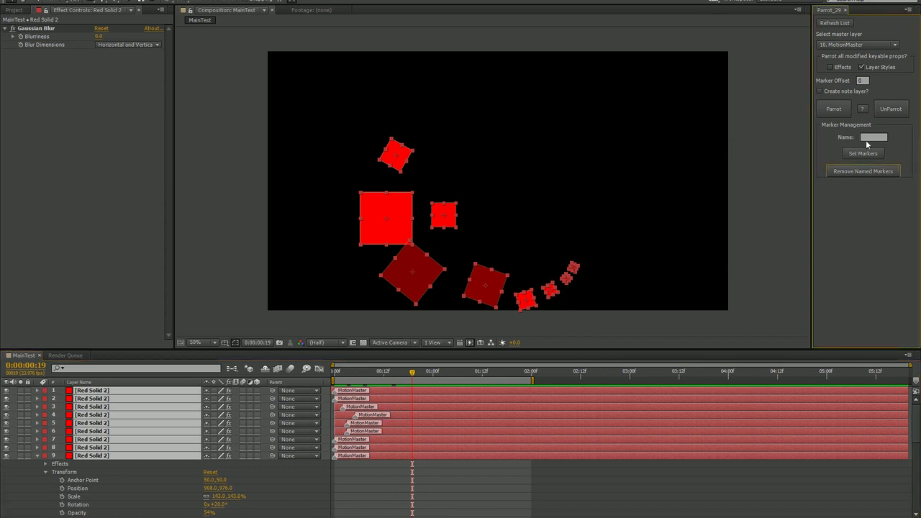
# Step: Set markers named MotionMaster on the nine red layers at frame 19, and remove all markers of that name
pyautogui.click(867, 137)
pyautogui.write('MotionMaster')
pyautogui.click(853, 153)
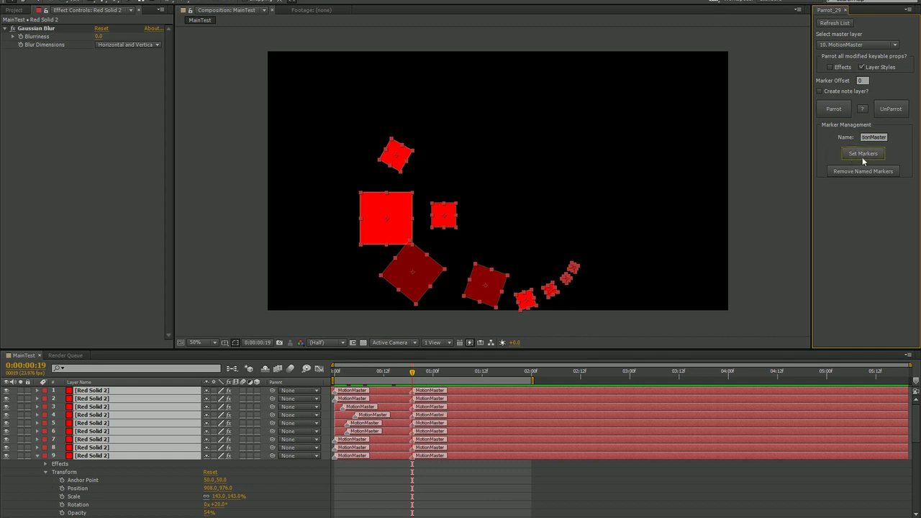
pyautogui.click(862, 171)
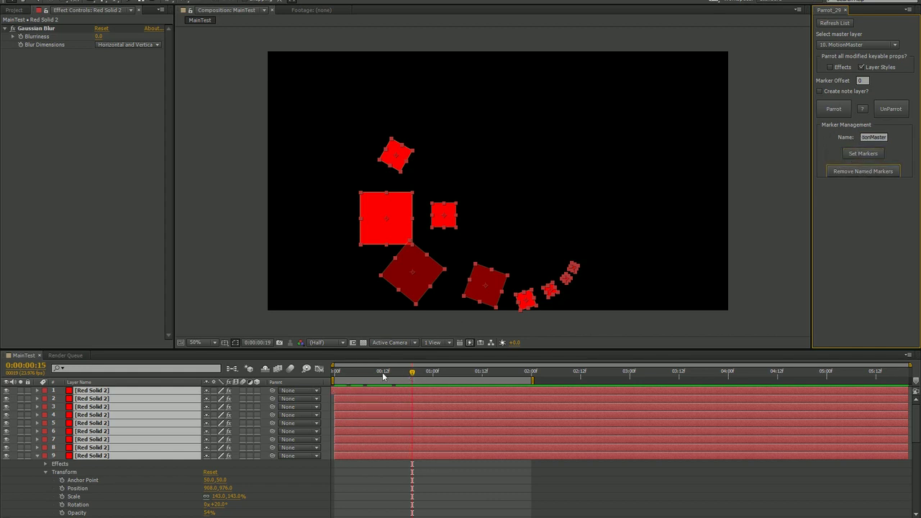
# Step: Move the nine red squares together upward in the composition
pyautogui.moveTo(383, 377)
pyautogui.mouseDown()
pyautogui.moveTo(364, 377)
pyautogui.moveTo(392, 378)
pyautogui.mouseUp()
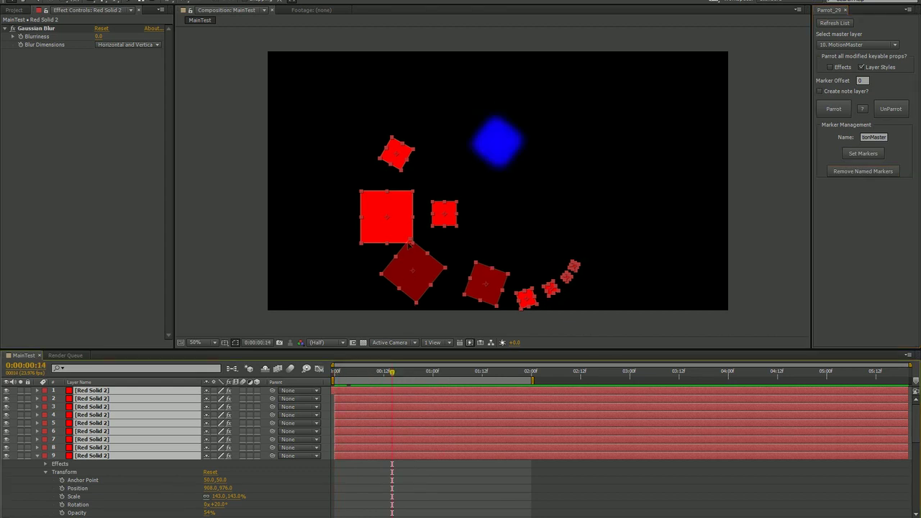
pyautogui.moveTo(408, 244); pyautogui.dragTo(402, 208)
# Step: Parrot the nine Red Solid 2 layers to MotionMaster from frame 7, selected from layer 9 up to 1, with a marker offset of 0.5
pyautogui.moveTo(389, 371); pyautogui.dragTo(363, 374)
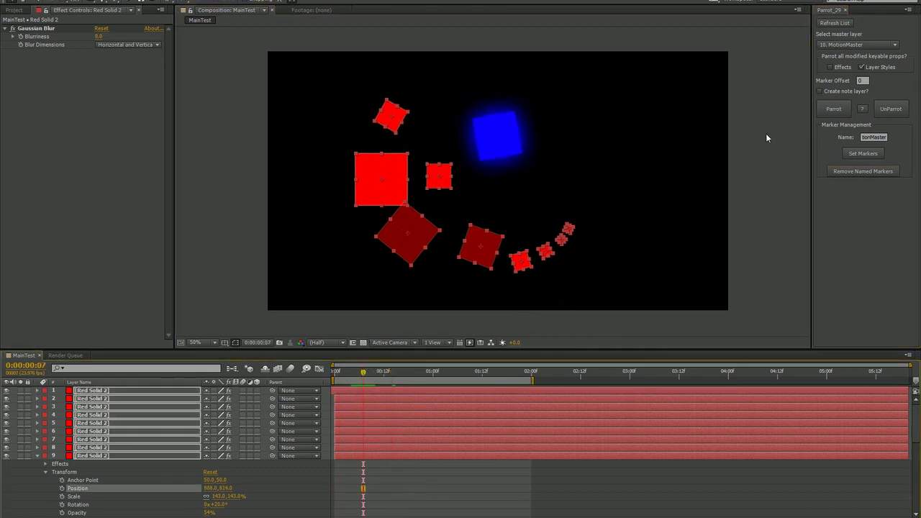
pyautogui.click(861, 80)
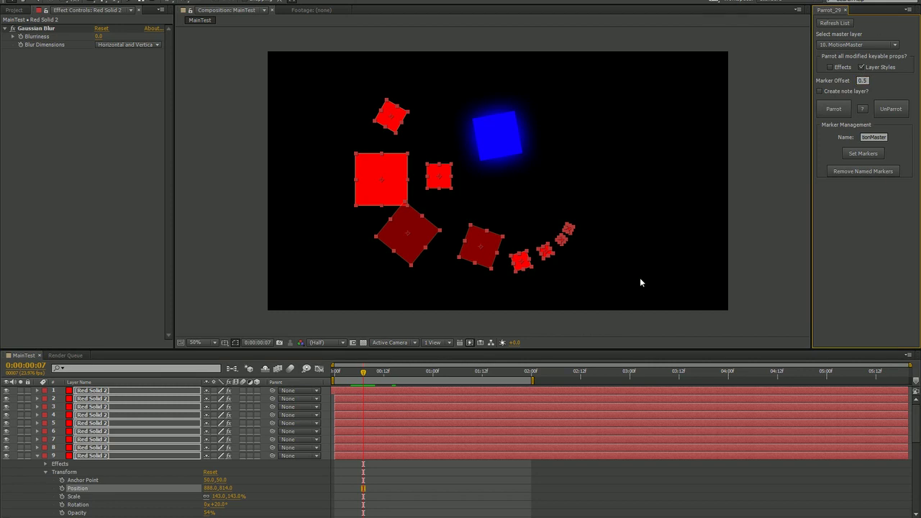
pyautogui.click(310, 468)
pyautogui.click(92, 454)
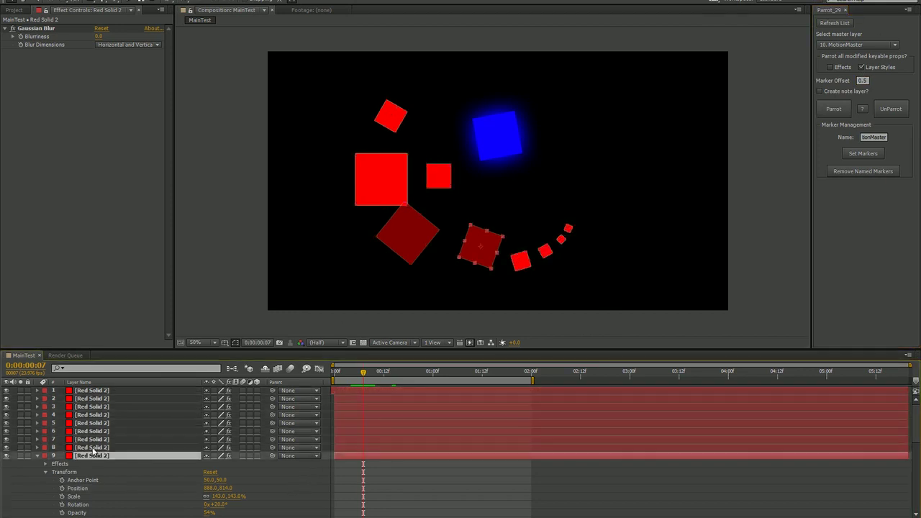
pyautogui.keyDown('shift'); pyautogui.click(93, 391); pyautogui.keyUp('shift')
pyautogui.click(833, 109)
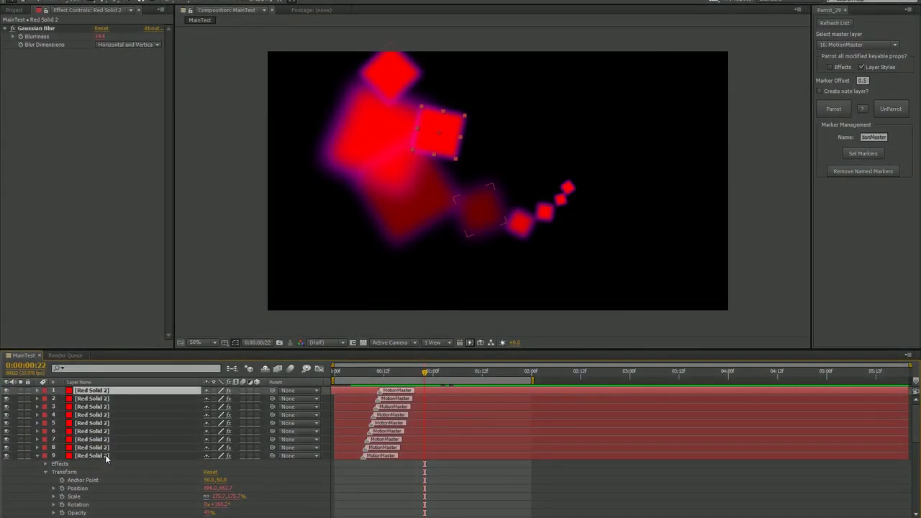
# Step: Set a second staggered row of MotionMaster markers on the nine red layers at frame 22 and preview the motion
pyautogui.click(857, 153)
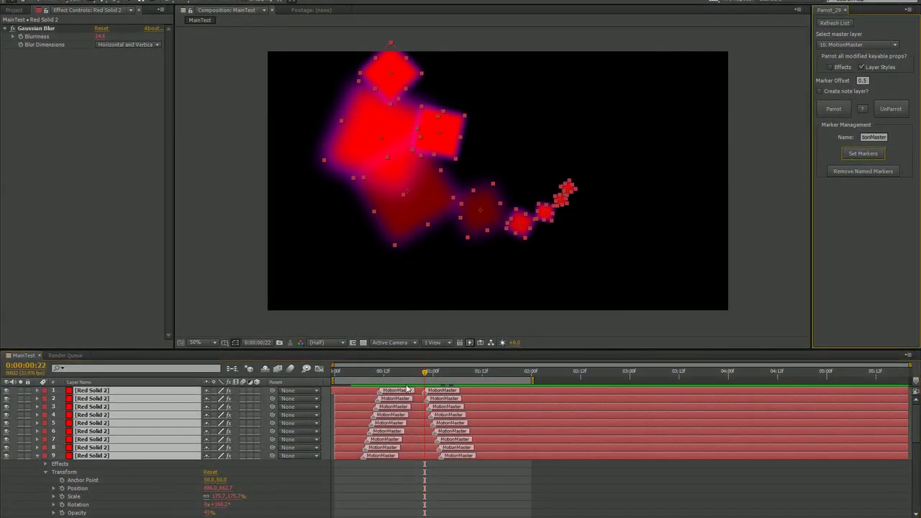
pyautogui.moveTo(405, 374); pyautogui.dragTo(482, 364)
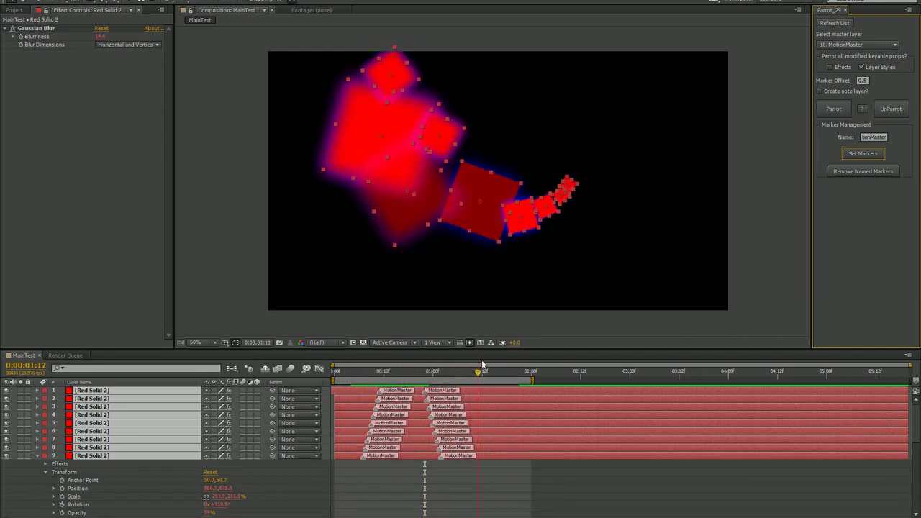
# Step: Replace all MotionMaster markers on the red layers with one staggered row starting at 0:00:01:12
pyautogui.click(841, 173)
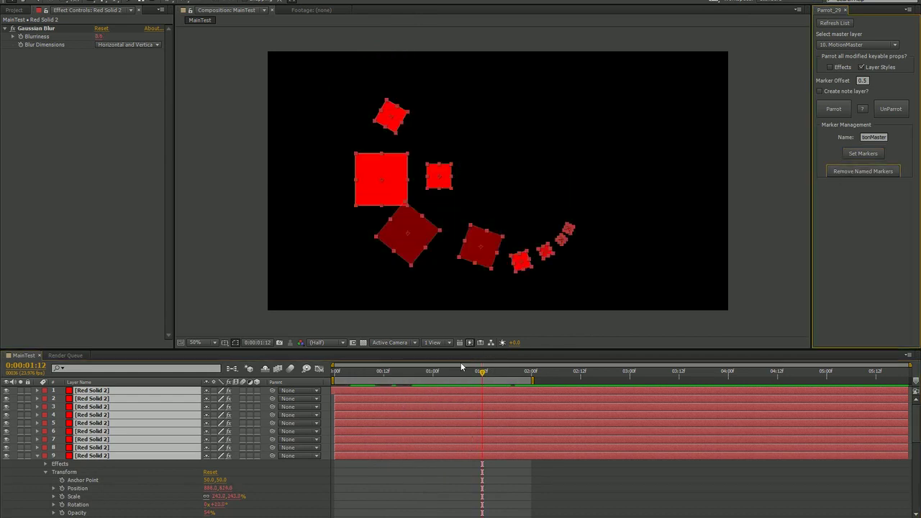
pyautogui.click(857, 155)
pyautogui.click(523, 373)
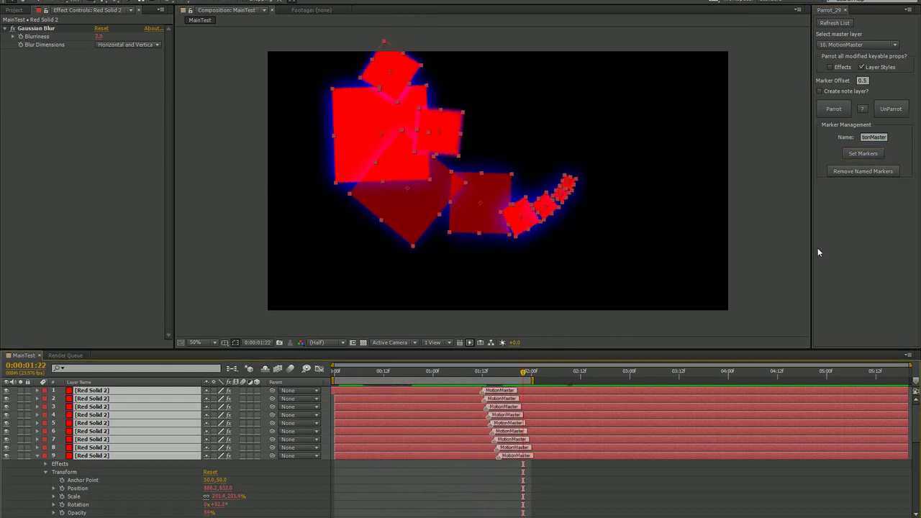
# Step: Set another row of MotionMaster markers at 0:00:01:22, preview it, and remove all MotionMaster markers from the red layers
pyautogui.click(861, 154)
pyautogui.moveTo(521, 372); pyautogui.dragTo(486, 372)
pyautogui.click(847, 172)
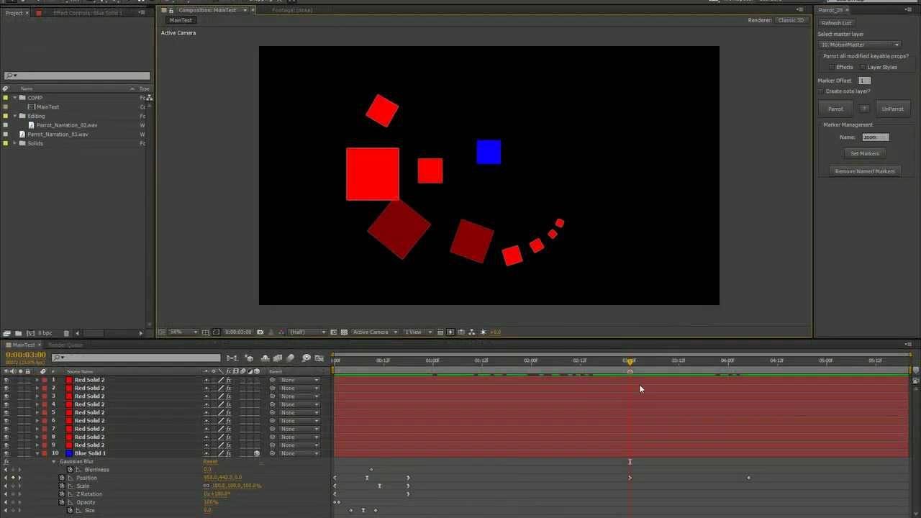
# Step: Review the Blue Solid 1 animation and set a marker named zoom on that layer at 0:00:03:00
pyautogui.moveTo(407, 363); pyautogui.dragTo(272, 367)
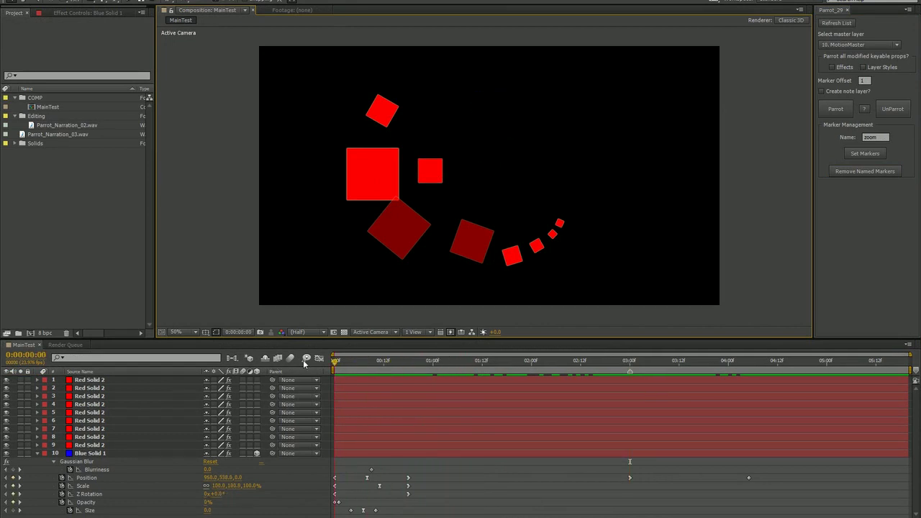
pyautogui.moveTo(335, 360); pyautogui.dragTo(415, 361)
pyautogui.moveTo(583, 363); pyautogui.dragTo(627, 364)
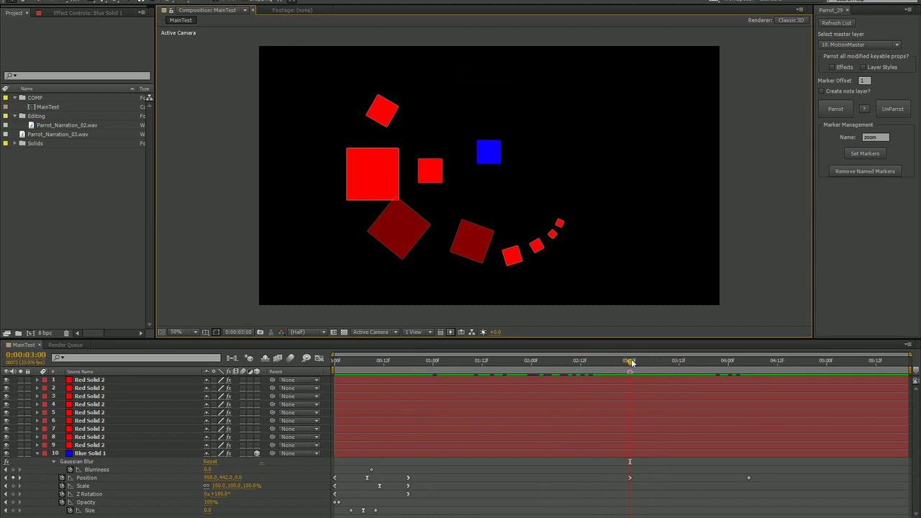
pyautogui.click(596, 452)
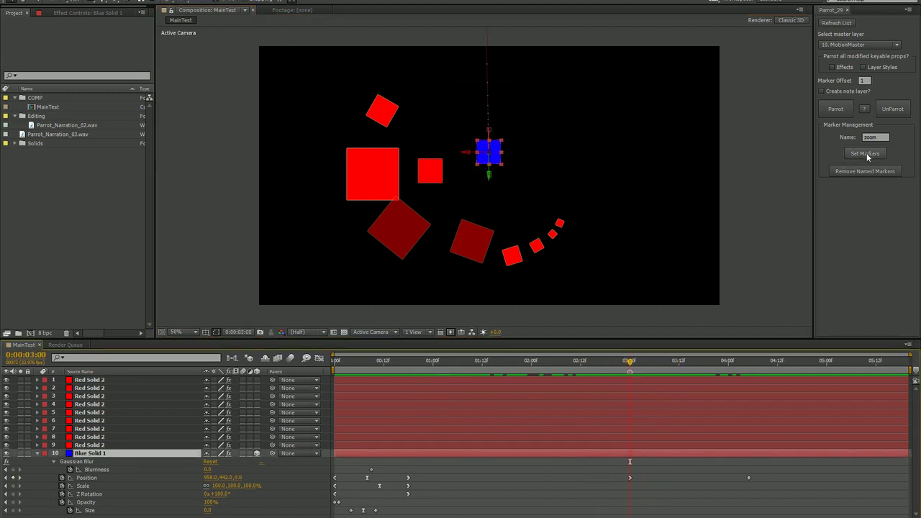
pyautogui.click(865, 154)
# Step: Refresh the layer list and Parrot all nine Red Solid 2 layers to MotionMaster from frame 0 with marker offset 1, previewing the result
pyautogui.moveTo(629, 362); pyautogui.dragTo(507, 363)
pyautogui.click(101, 445)
pyautogui.keyDown('shift'); pyautogui.click(96, 381); pyautogui.keyUp('shift')
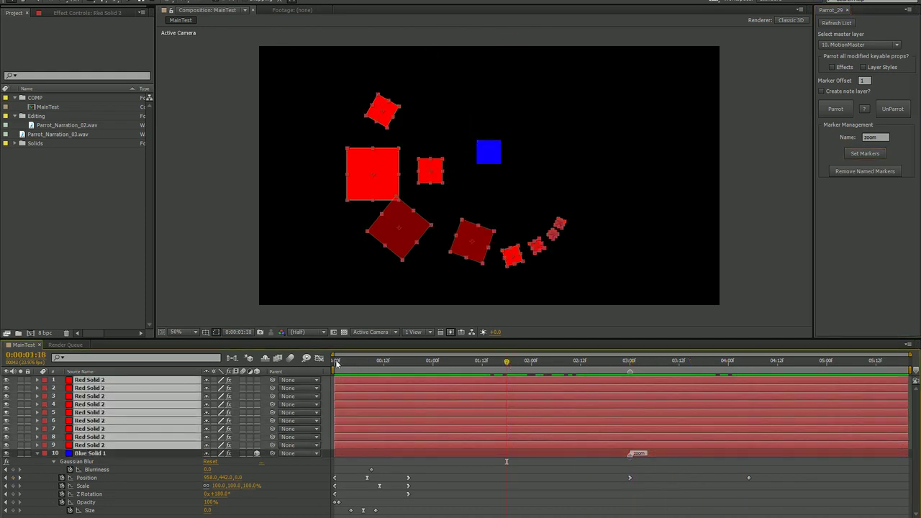
pyautogui.click(336, 363)
pyautogui.click(829, 23)
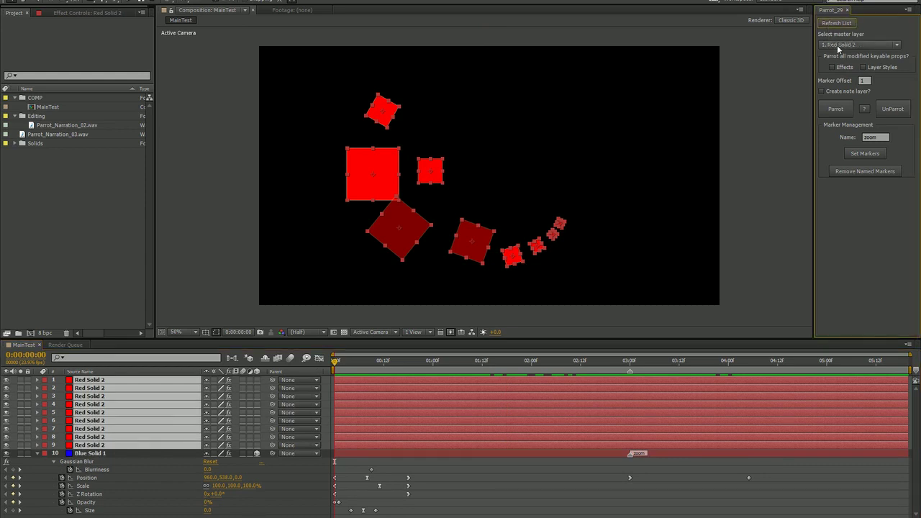
pyautogui.click(881, 45)
pyautogui.click(838, 139)
pyautogui.click(832, 109)
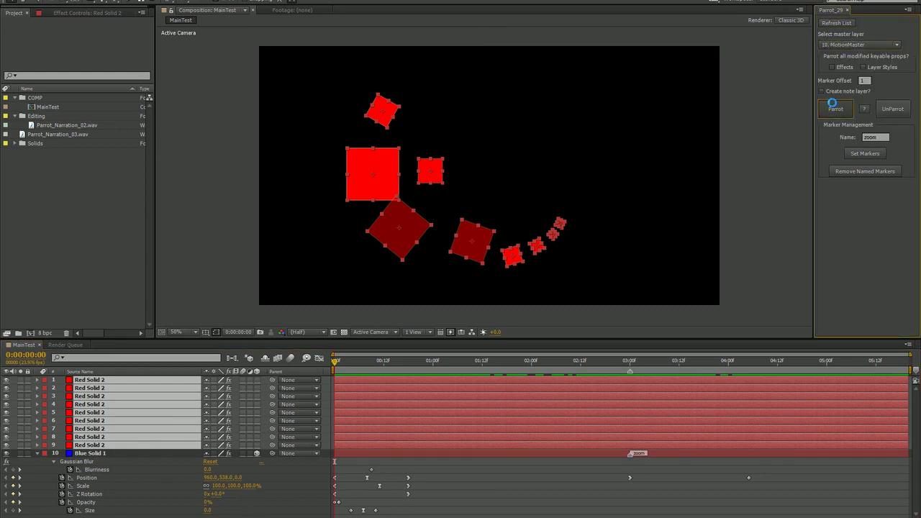
pyautogui.moveTo(345, 366); pyautogui.dragTo(654, 364)
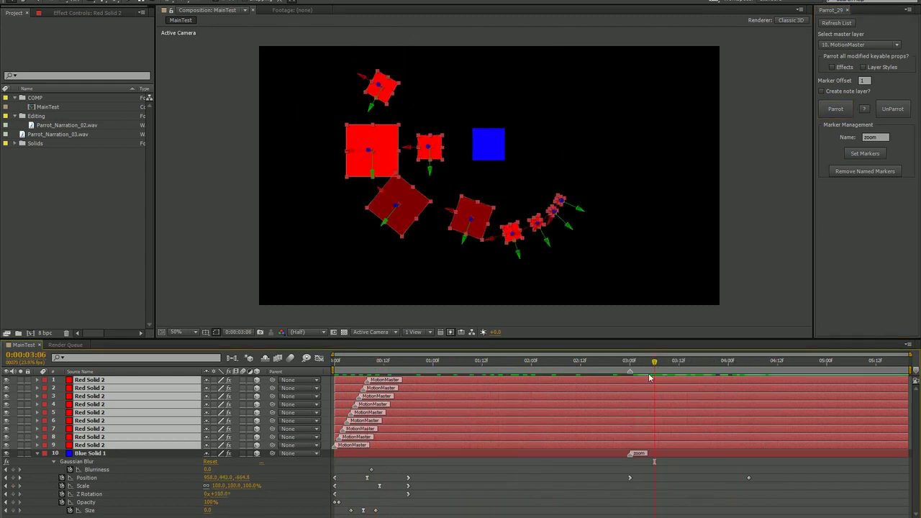
# Step: Set zoom markers on the nine Red Solid 2 layers at 0:00:01:23, selecting them from layer 1 down to 9
pyautogui.moveTo(627, 368); pyautogui.dragTo(575, 368)
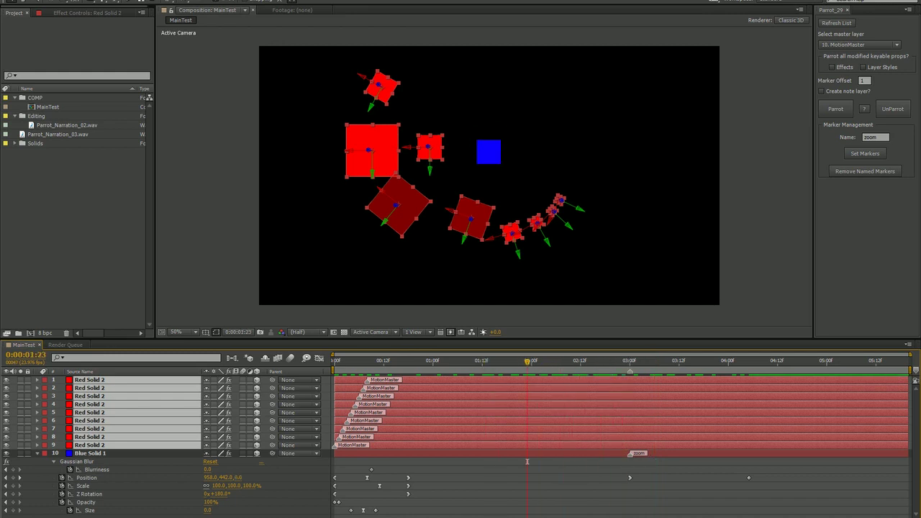
pyautogui.click(236, 454)
pyautogui.click(131, 378)
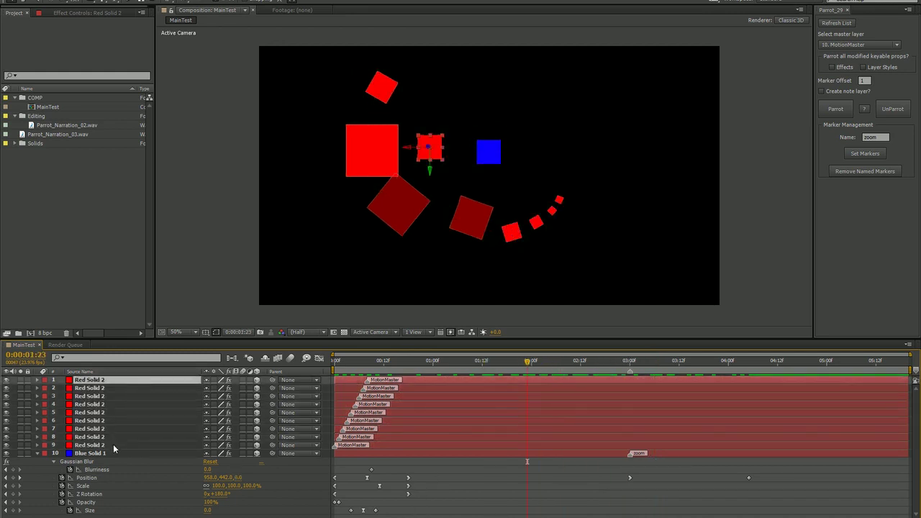
pyautogui.keyDown('shift'); pyautogui.click(113, 443); pyautogui.keyUp('shift')
pyautogui.click(866, 154)
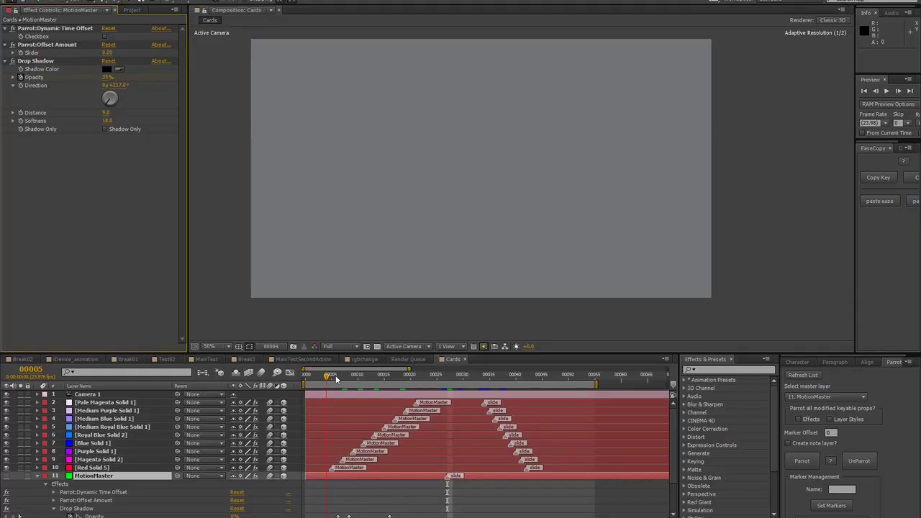
# Step: In the Cards composition, enable MotionMaster's Parrot:Dynamic Time Offset and set Parrot:Offset Amount to 2.20 at frame 29
pyautogui.moveTo(335, 379); pyautogui.dragTo(458, 379)
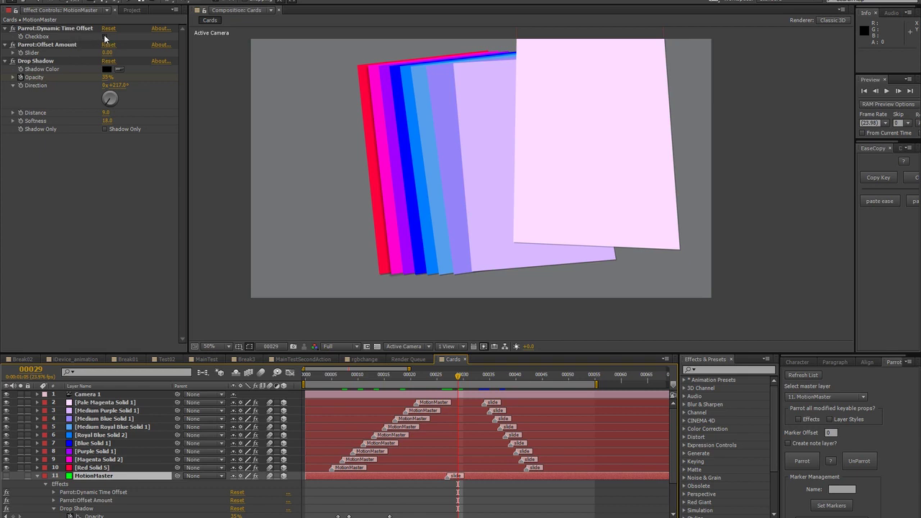
pyautogui.click(105, 36)
pyautogui.moveTo(107, 53)
pyautogui.mouseDown()
pyautogui.moveTo(97, 55)
pyautogui.moveTo(110, 54)
pyautogui.mouseUp()
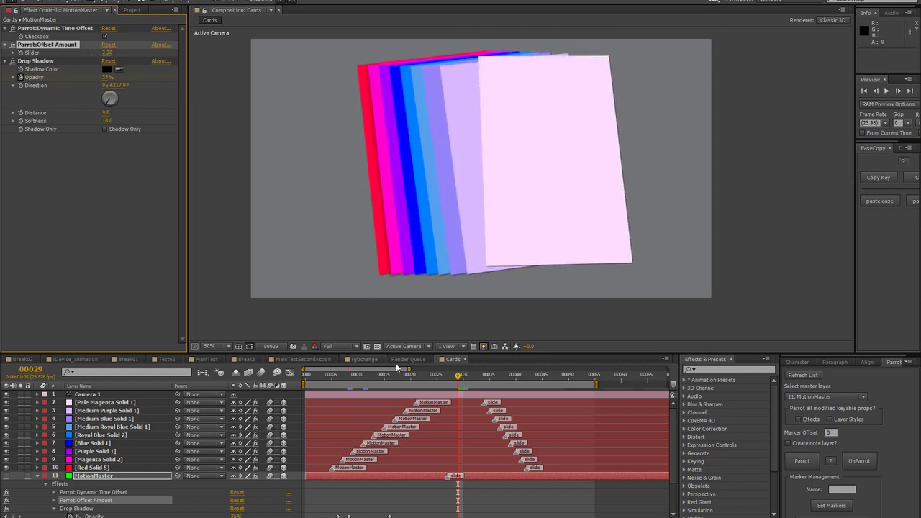
# Step: Keyframe the Dynamic Time Offset checkbox on at frame 21 and off at frame 33
pyautogui.moveTo(409, 382)
pyautogui.mouseDown()
pyautogui.moveTo(380, 377)
pyautogui.moveTo(533, 379)
pyautogui.moveTo(415, 376)
pyautogui.mouseUp()
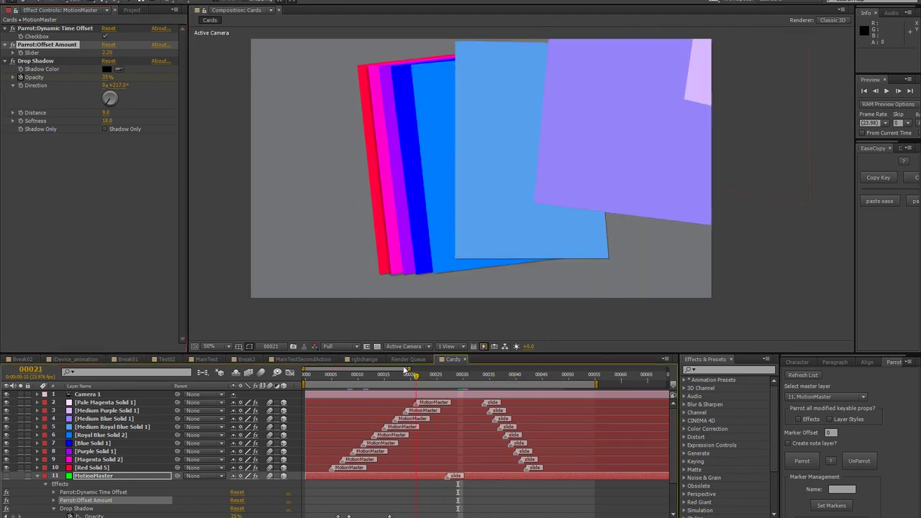
pyautogui.click(22, 37)
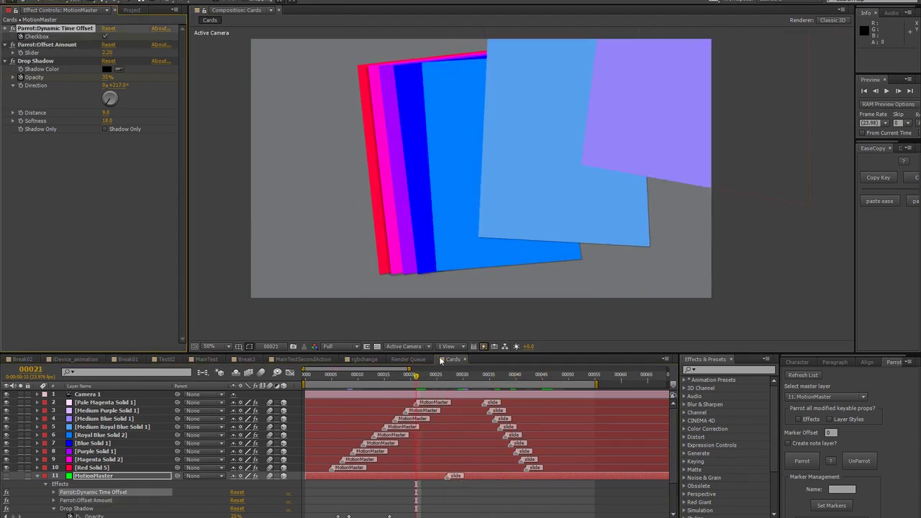
pyautogui.moveTo(458, 377); pyautogui.dragTo(478, 377)
pyautogui.click(105, 37)
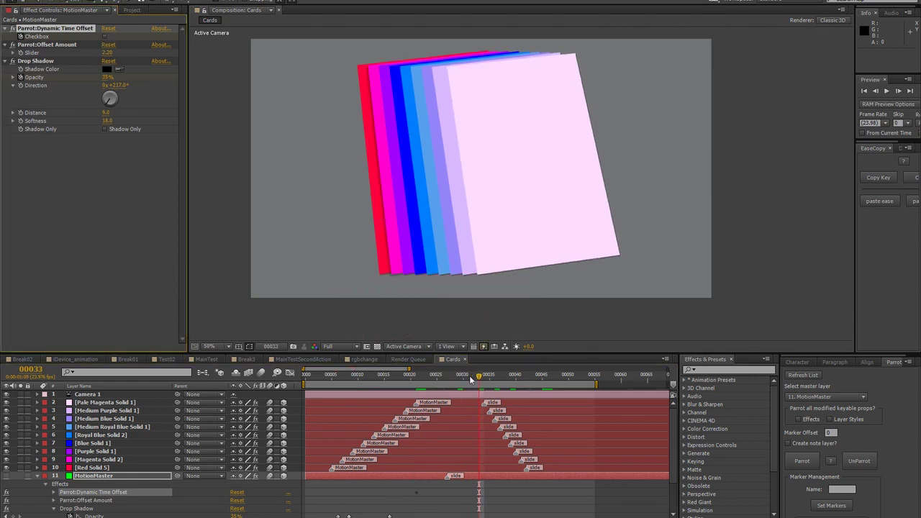
# Step: Preview the cards back to frame 20 and delete the Dynamic Time Offset and Offset Amount effects from MotionMaster
pyautogui.moveTo(486, 379); pyautogui.dragTo(406, 368)
pyautogui.keyDown('shift'); pyautogui.click(48, 45); pyautogui.keyUp('shift')
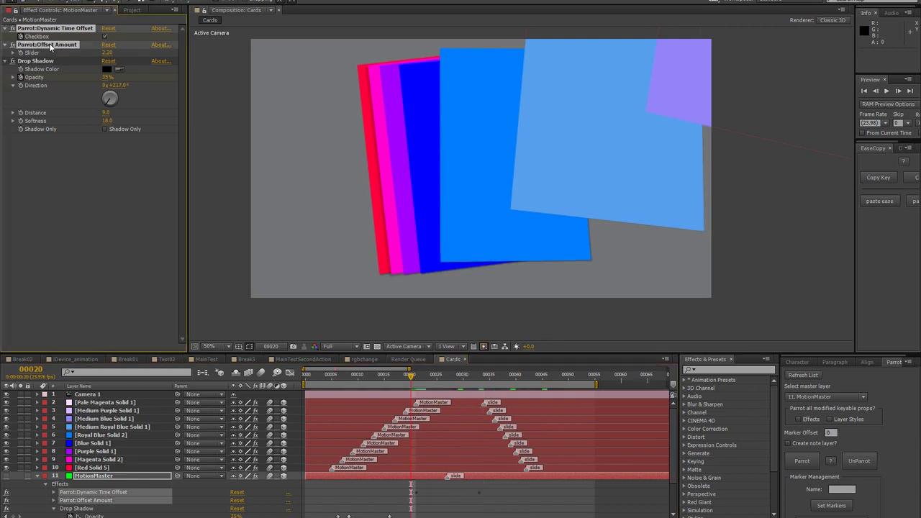
pyautogui.press('Delete')
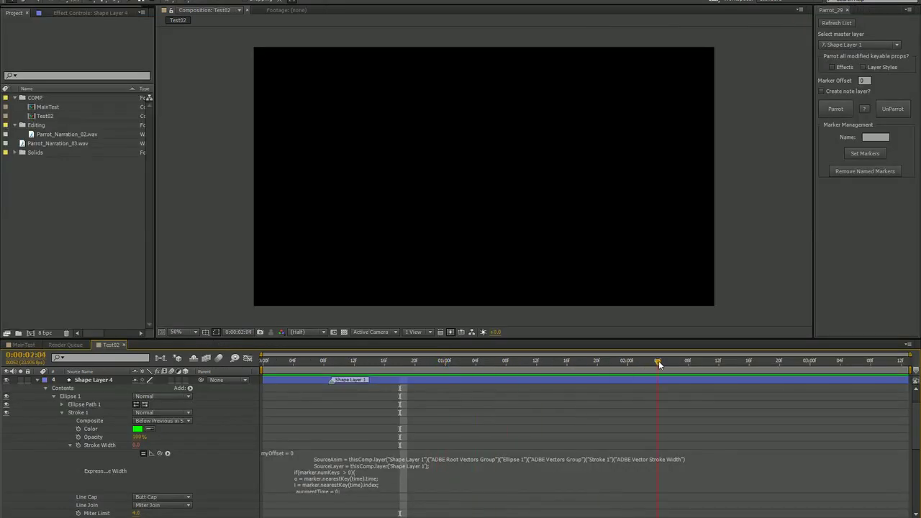
# Step: Go to frame 17 in Test02 and edit the myOffset value in Shape Layer 4's Stroke Width expression
pyautogui.moveTo(548, 366); pyautogui.dragTo(686, 361)
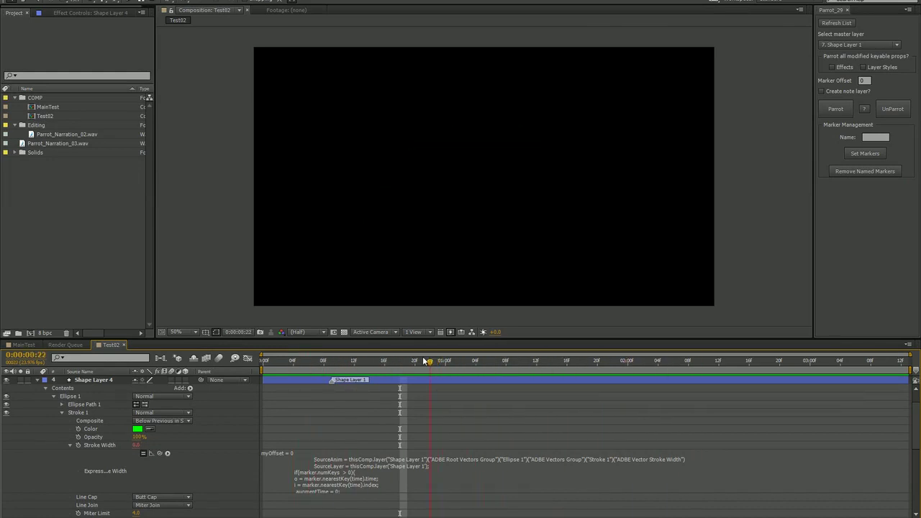
pyautogui.moveTo(423, 359); pyautogui.dragTo(389, 357)
pyautogui.click(268, 454)
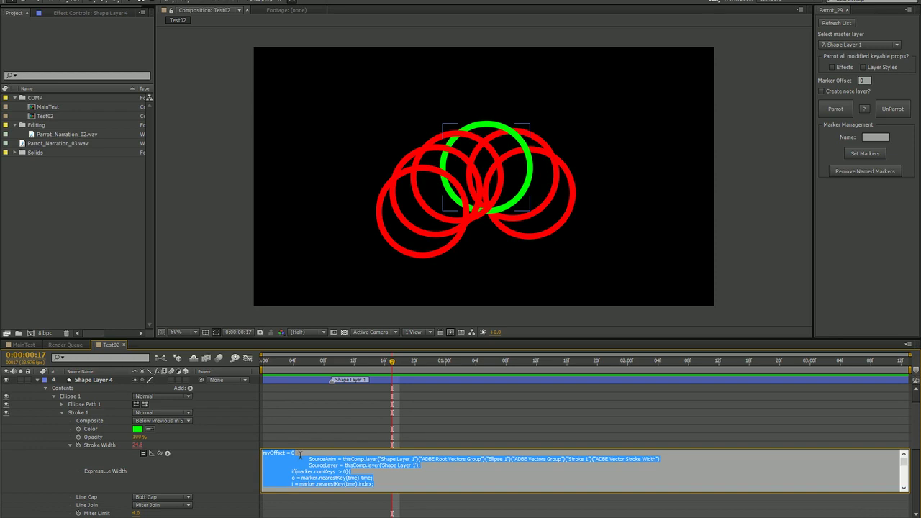
pyautogui.click(300, 454)
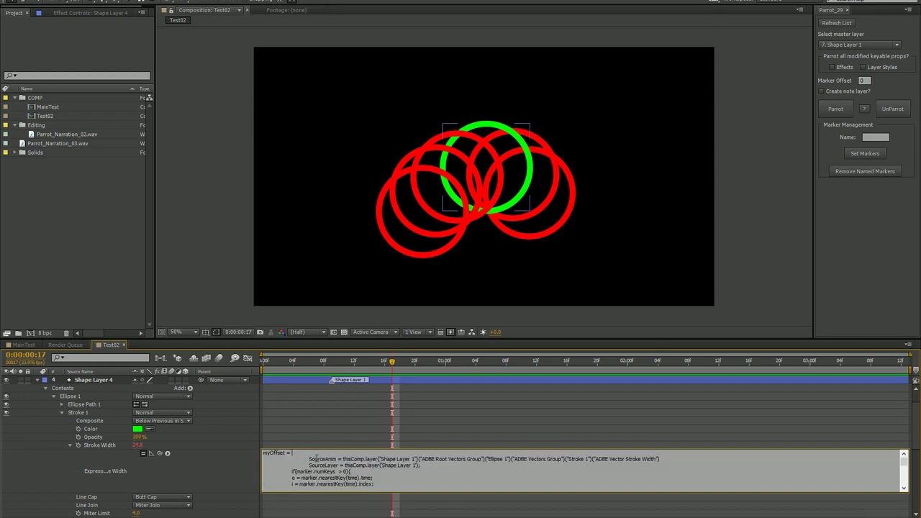
pyautogui.press('KP_Enter')
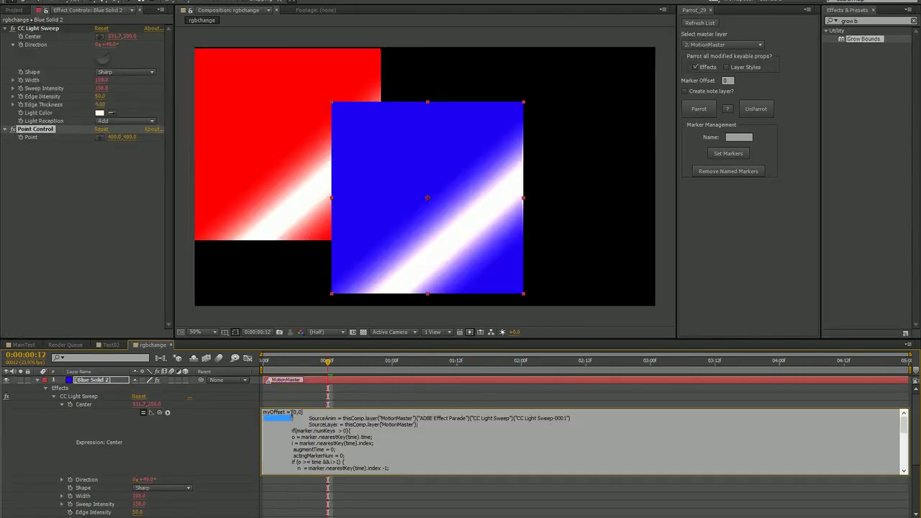
# Step: In rgbchange, replace [0,0] as myOffset in Blue Solid 2's CC Light Sweep Center expression with a link to Point Control's Point
pyautogui.moveTo(291, 412); pyautogui.dragTo(341, 412)
pyautogui.moveTo(160, 412); pyautogui.dragTo(31, 137)
pyautogui.press('KP_Enter')
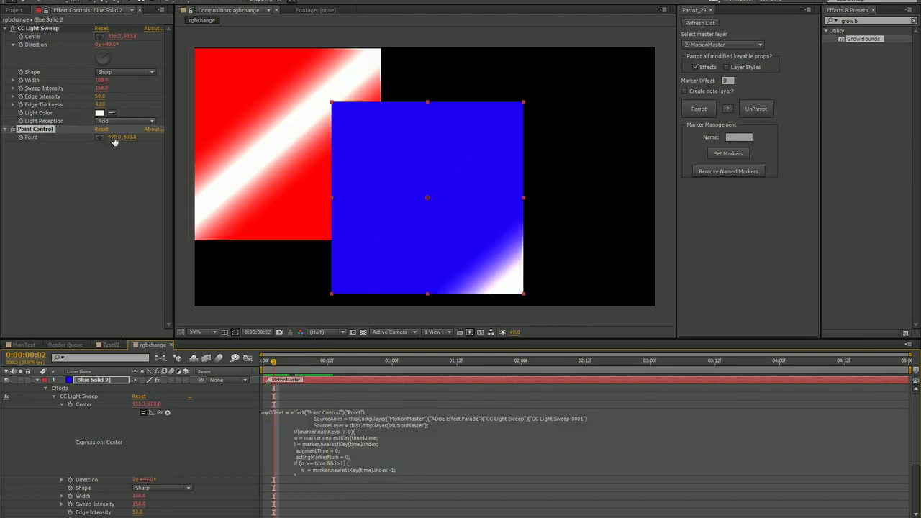
# Step: Adjust Blue Solid 2's Point Control position to offset the light sweep and preview the first frames
pyautogui.moveTo(115, 137); pyautogui.dragTo(14, 137)
pyautogui.moveTo(309, 199); pyautogui.dragTo(257, 154)
pyautogui.moveTo(277, 361); pyautogui.dragTo(292, 362)
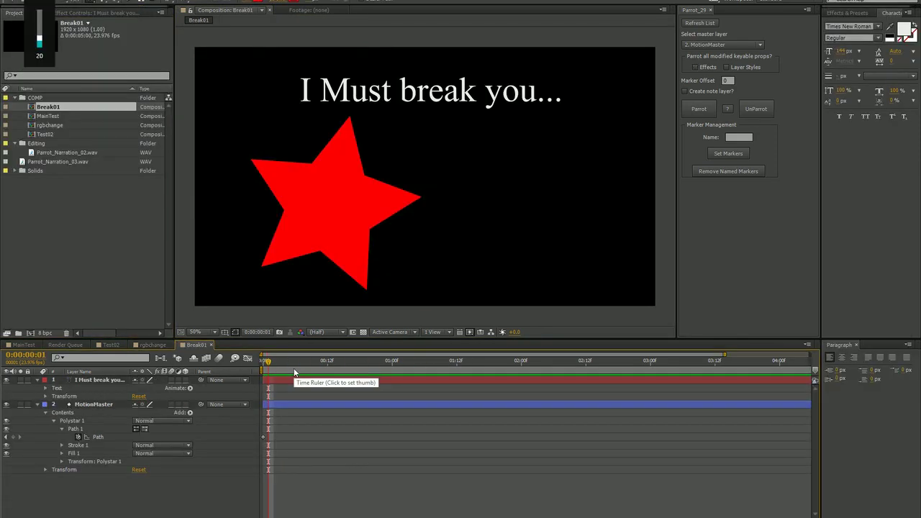
# Step: In Break01 at frame 6, try to parrot the "I Must break you..." text layer to MotionMaster after refreshing the layer list
pyautogui.moveTo(285, 380); pyautogui.dragTo(295, 380)
pyautogui.click(106, 406)
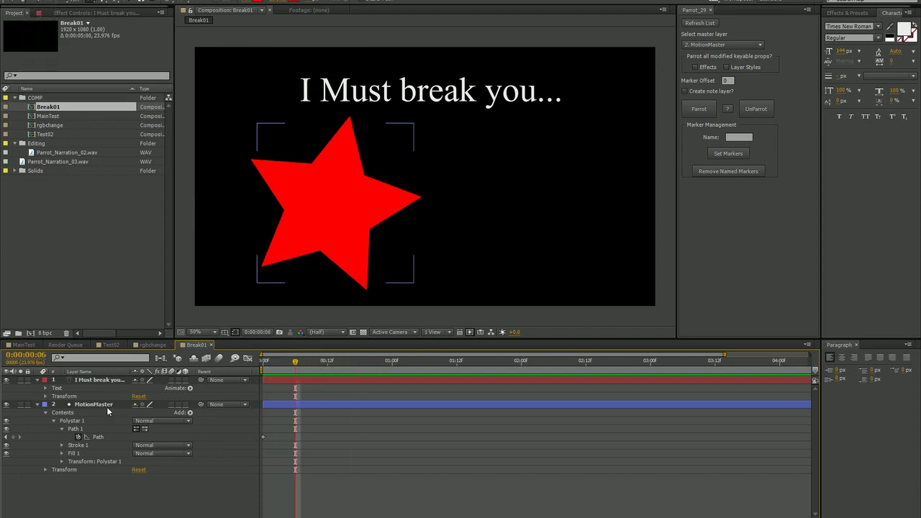
pyautogui.click(107, 380)
pyautogui.click(699, 27)
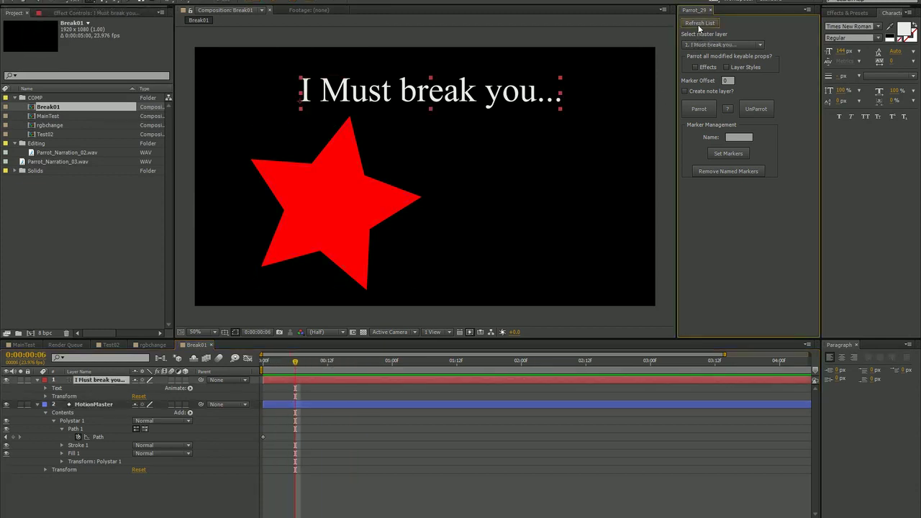
pyautogui.click(699, 46)
pyautogui.click(697, 67)
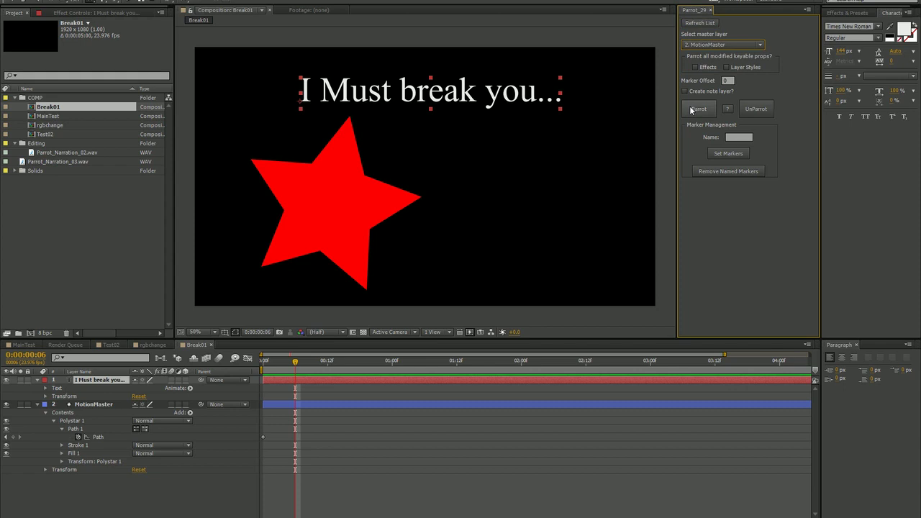
pyautogui.click(692, 108)
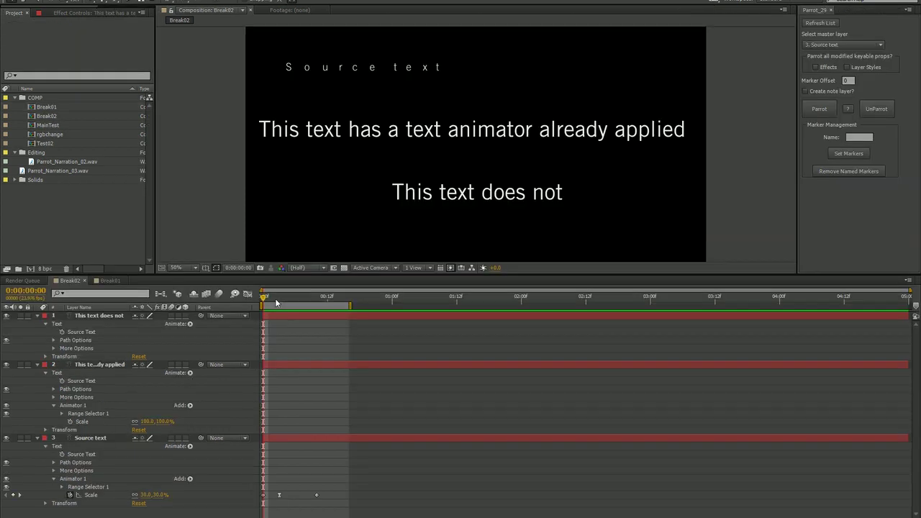
# Step: In Break02 at frame 5, parrot the "This text has a text animator already applied" layer to the refreshed list's Source text layer
pyautogui.moveTo(275, 297)
pyautogui.mouseDown()
pyautogui.moveTo(318, 297)
pyautogui.moveTo(290, 297)
pyautogui.mouseUp()
pyautogui.click(119, 364)
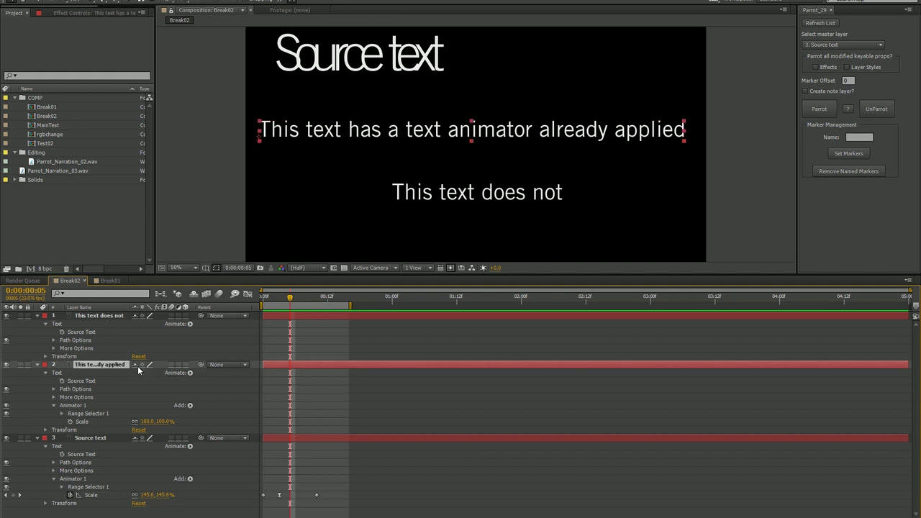
pyautogui.click(820, 24)
pyautogui.click(822, 45)
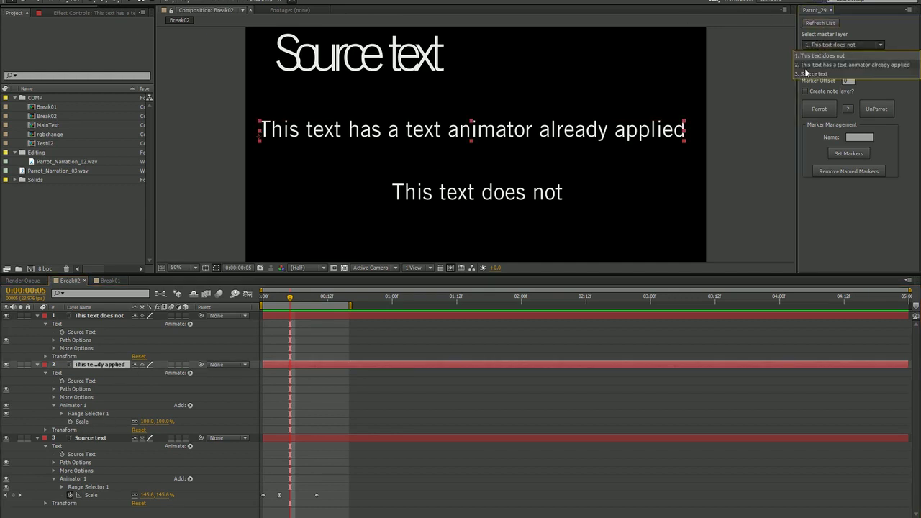
pyautogui.click(834, 69)
pyautogui.click(818, 108)
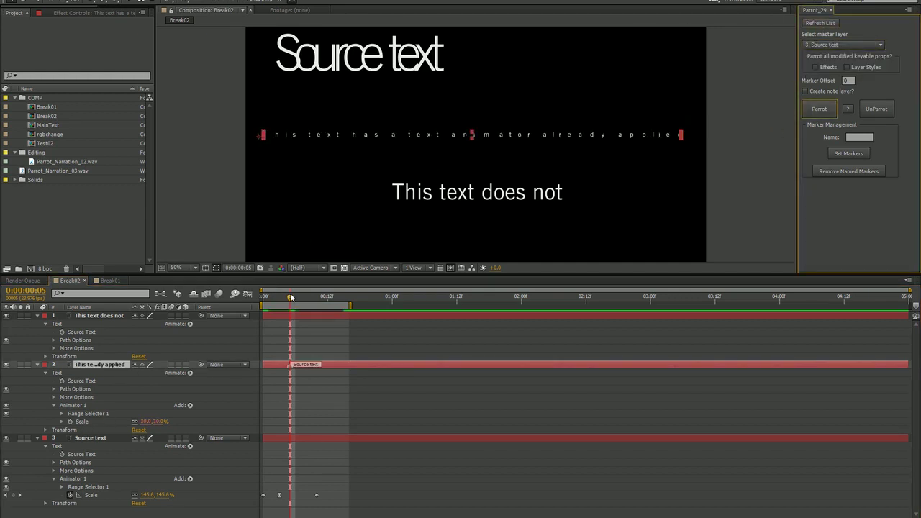
# Step: Go to frame 9 and try to parrot the "This text does not" layer to Source text
pyautogui.moveTo(295, 299); pyautogui.dragTo(312, 303)
pyautogui.click(122, 315)
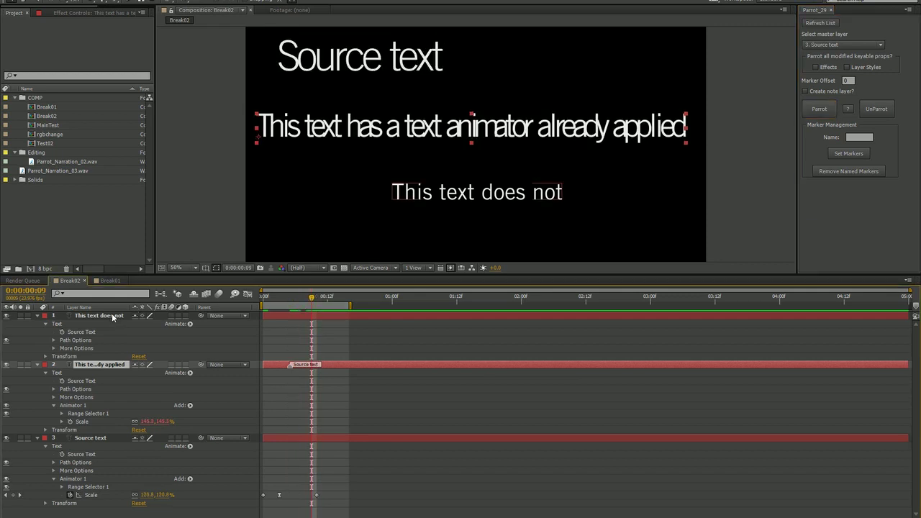
pyautogui.click(818, 109)
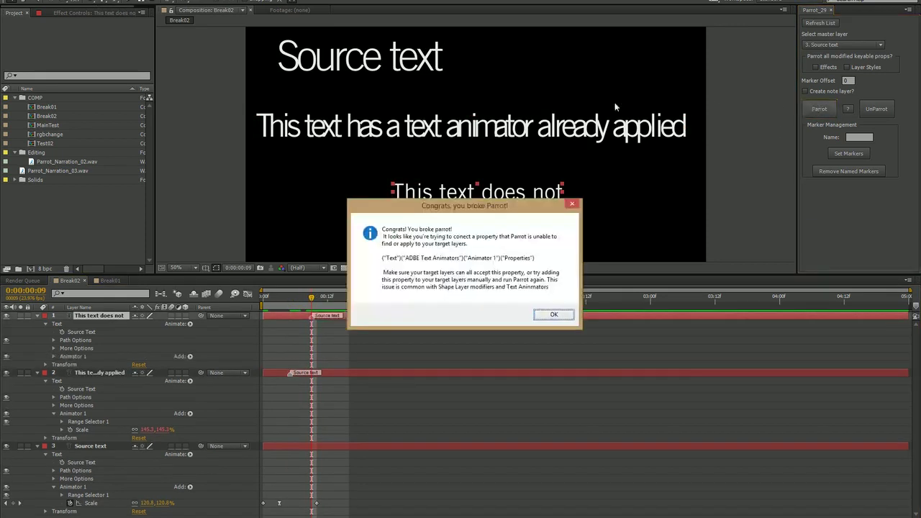